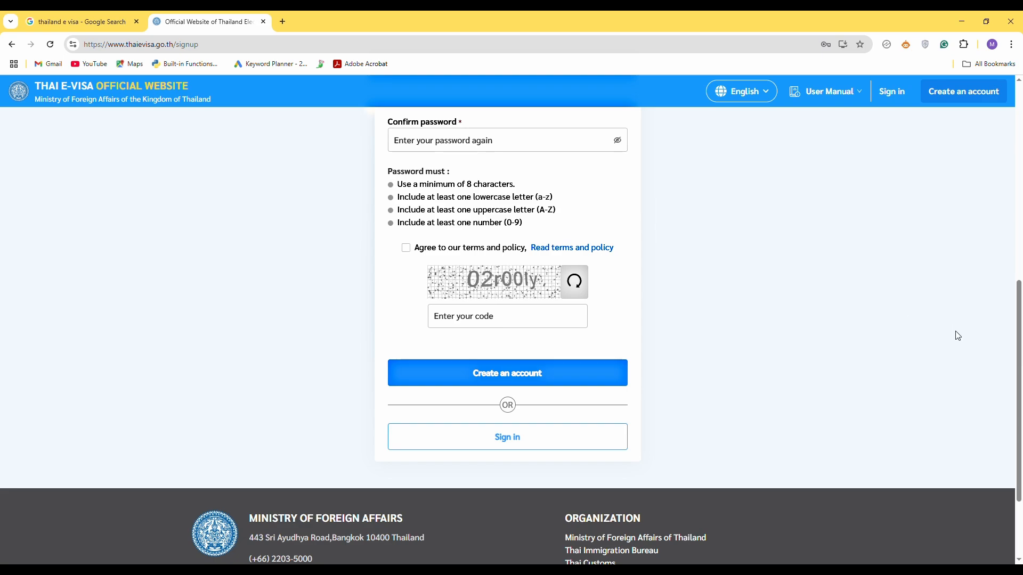
# Sign in to the existing e-Visa account and start an application for a new visa.
pyautogui.moveTo(1020, 350); pyautogui.dragTo(1020, 156)
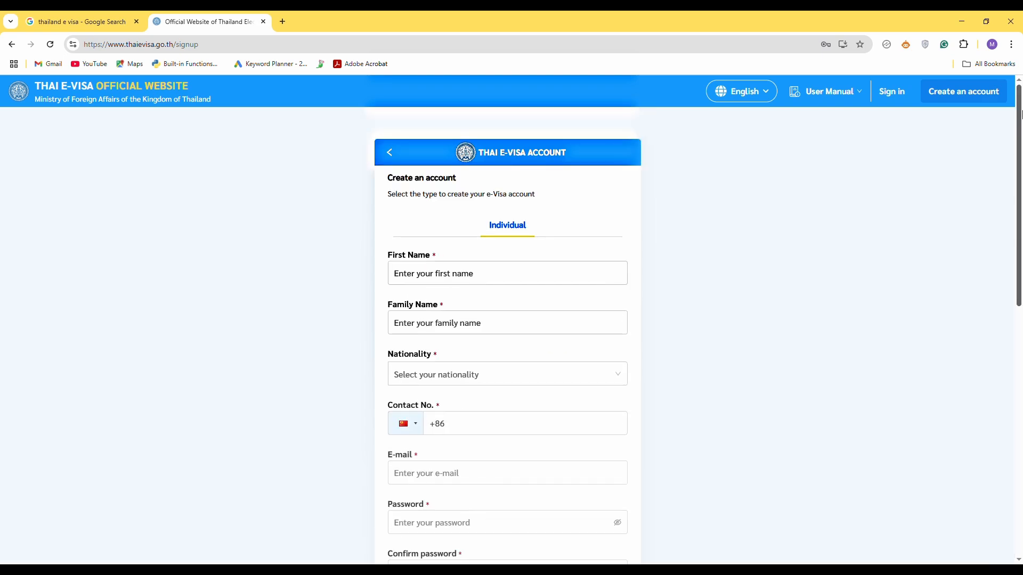
pyautogui.click(889, 95)
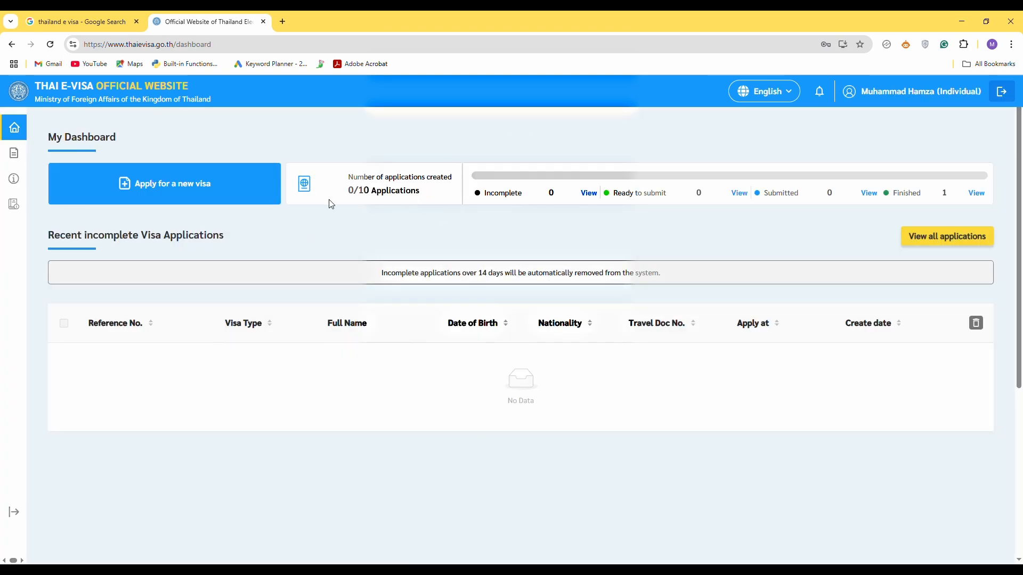
pyautogui.click(188, 196)
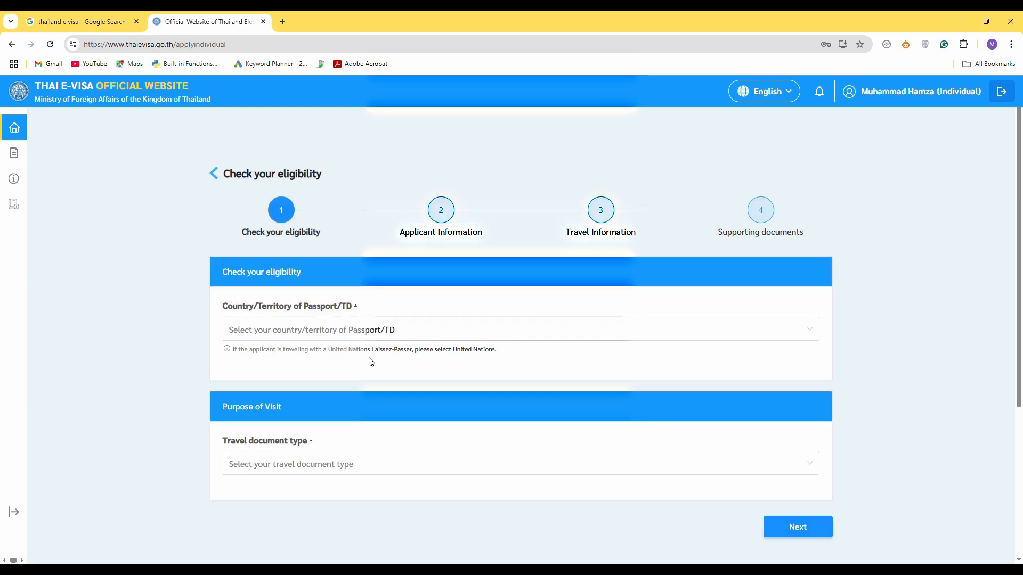
# Select Pakistan as the country/territory of the passport in the eligibility check.
pyautogui.scroll(-2, 1021, 256)
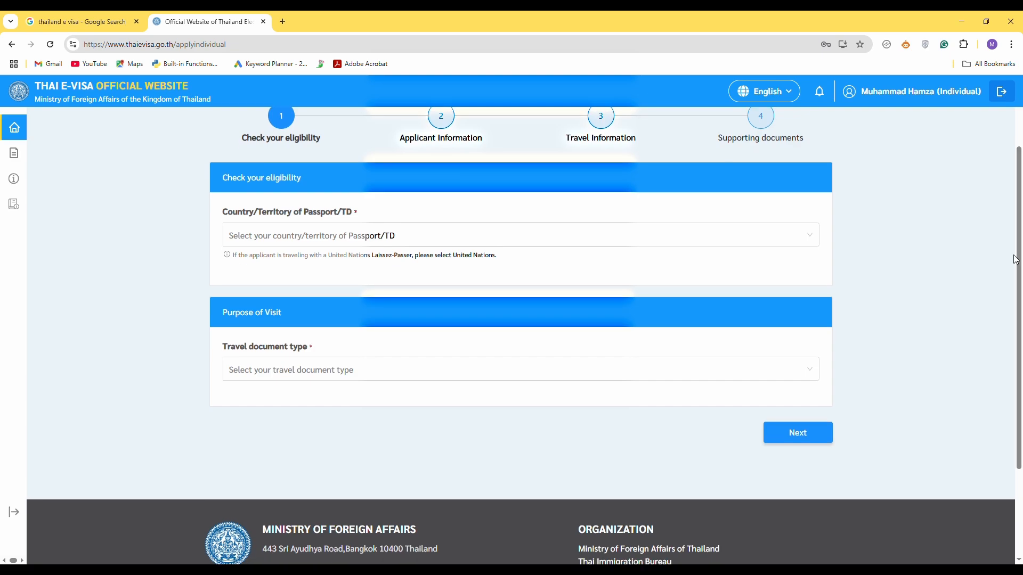
pyautogui.click(615, 244)
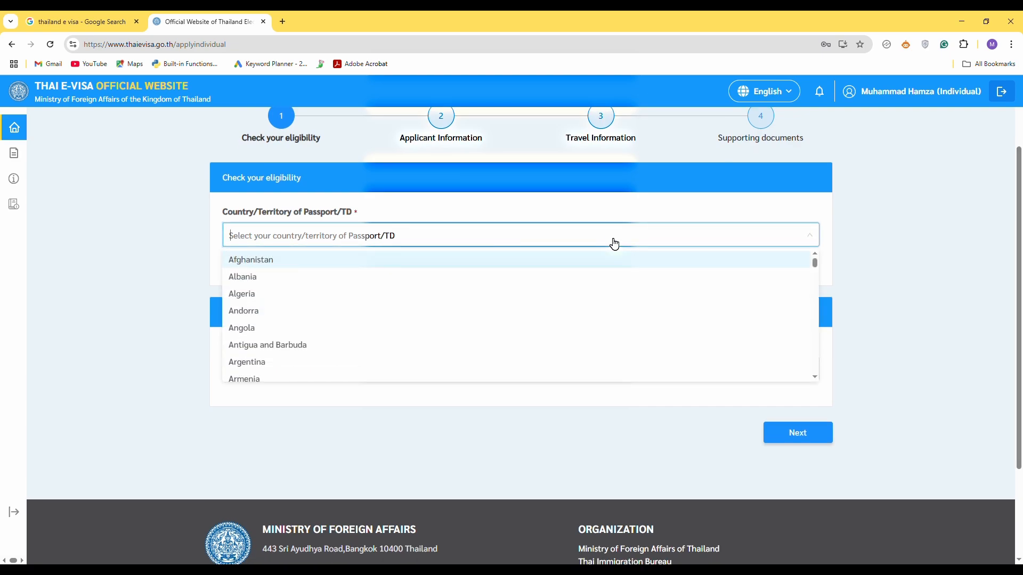
pyautogui.write('pak')
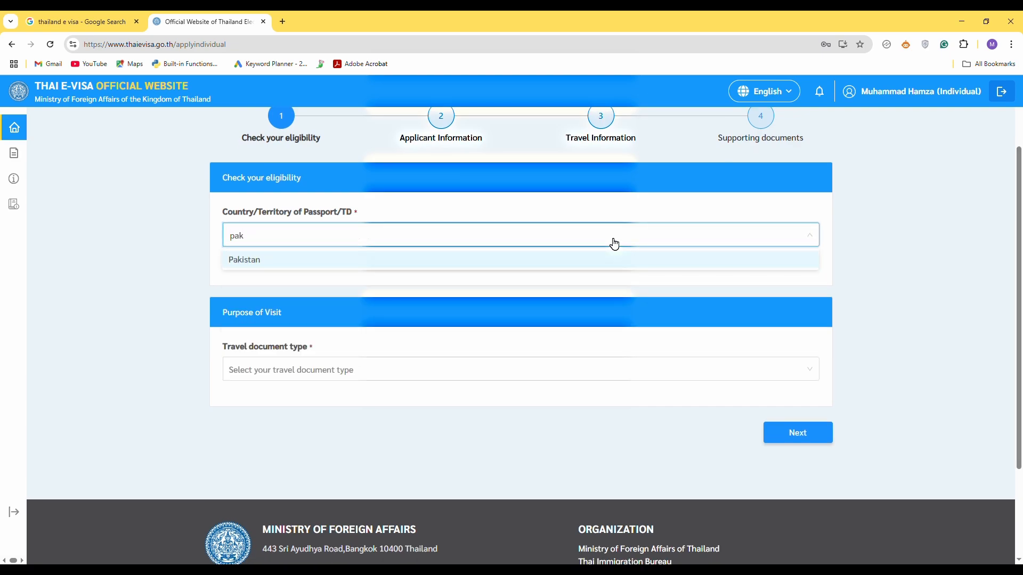
pyautogui.click(524, 265)
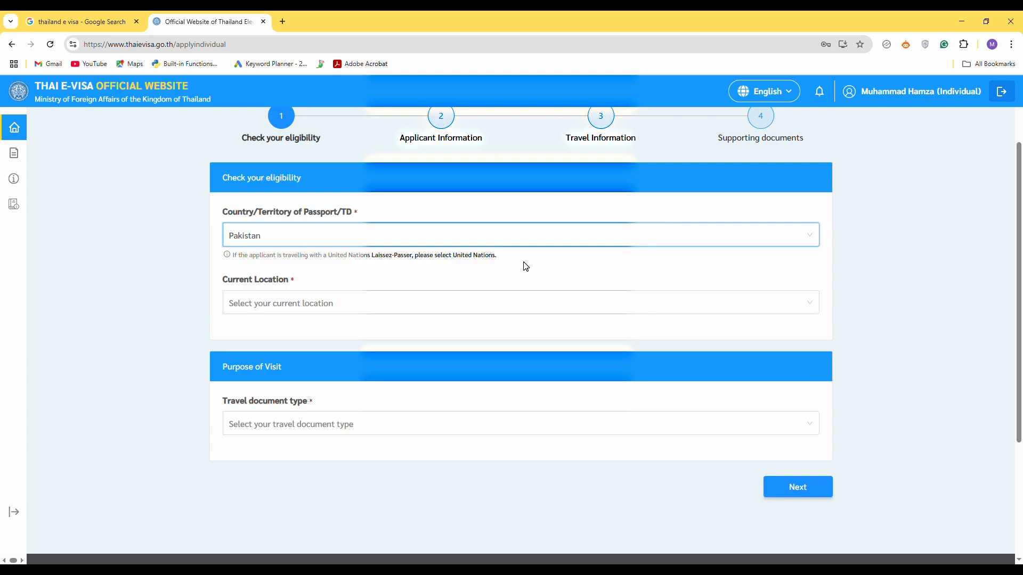
# Set the current location to Pakistan and choose Royal Thai Embassy, Islamabad as the place to apply at.
pyautogui.click(418, 310)
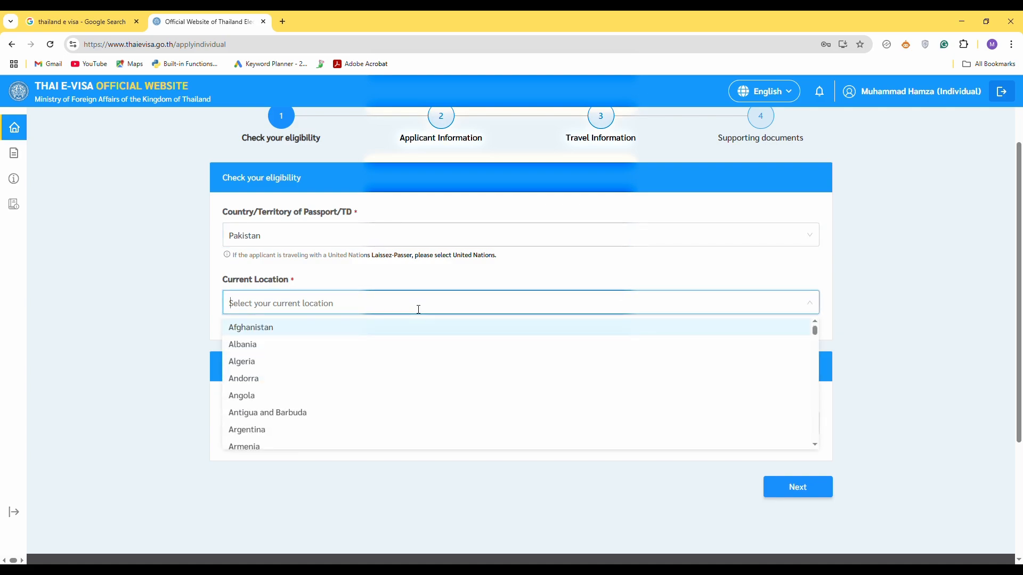
pyautogui.write('paki')
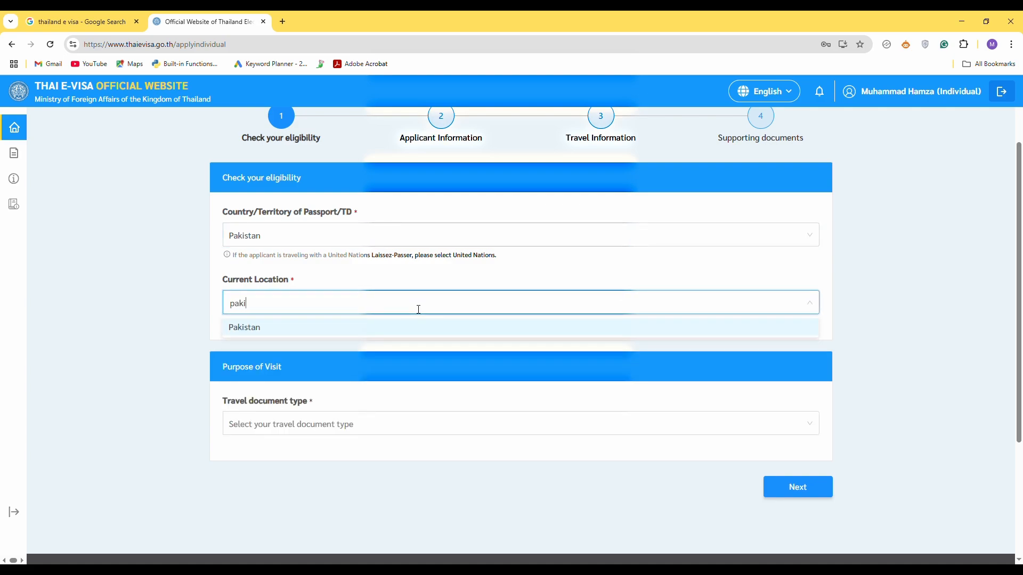
pyautogui.click(388, 329)
pyautogui.click(314, 363)
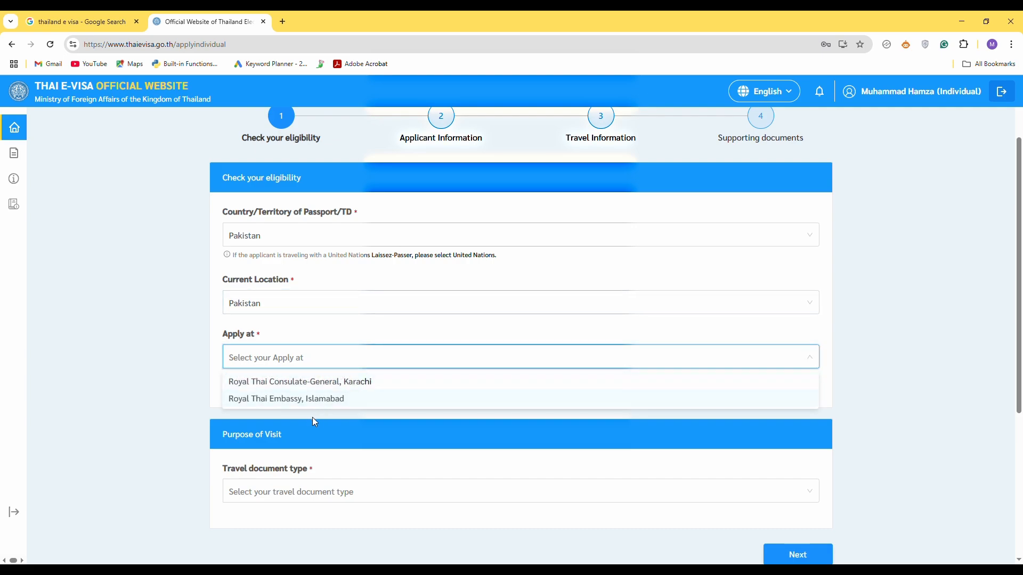
pyautogui.click(349, 400)
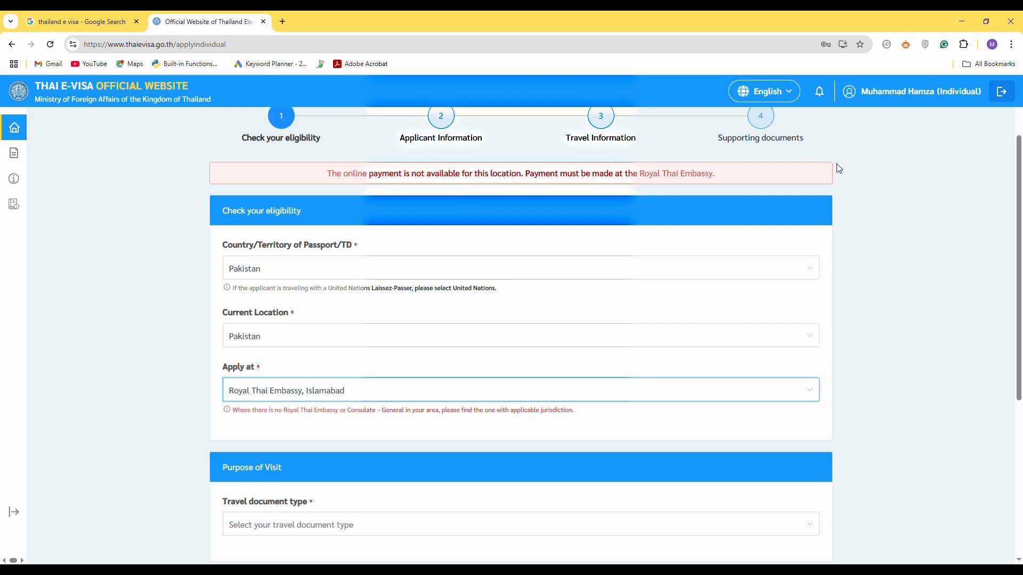
# Change the country/territory of the passport to India.
pyautogui.click(435, 274)
pyautogui.click(435, 275)
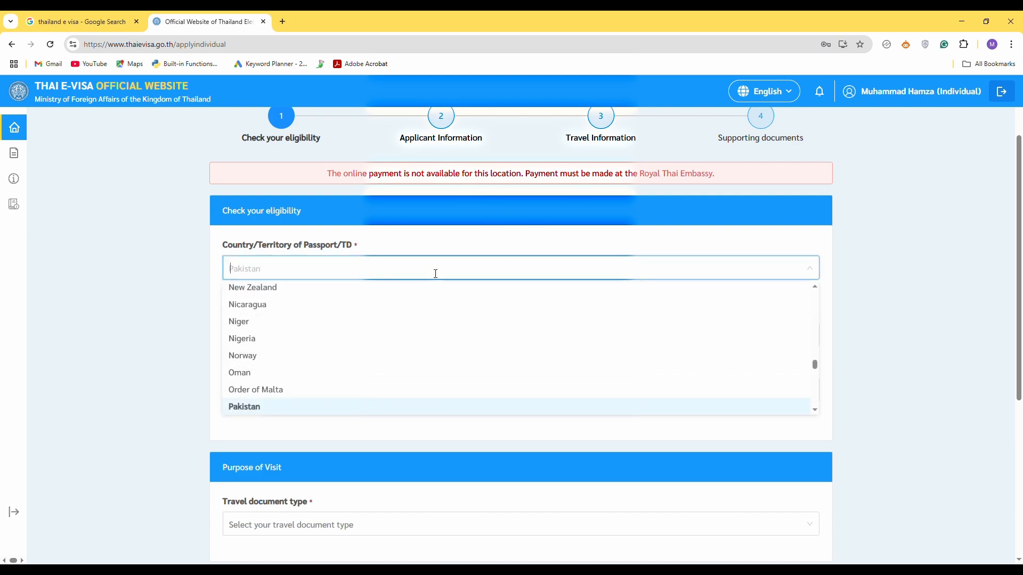
pyautogui.write('pak')
pyautogui.press('BackSpace')
pyautogui.press('BackSpace')
pyautogui.press('BackSpace')
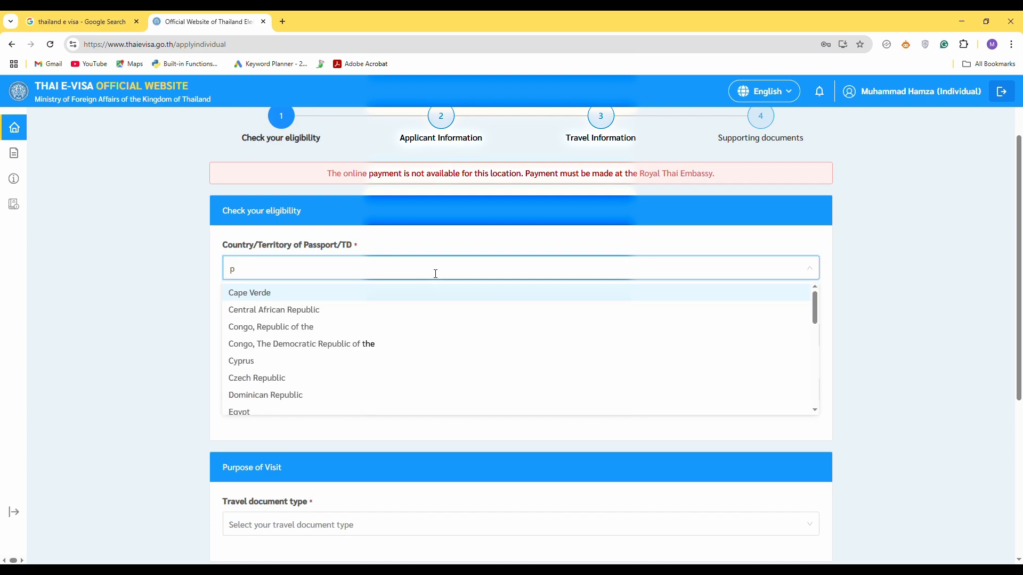
pyautogui.write('indi')
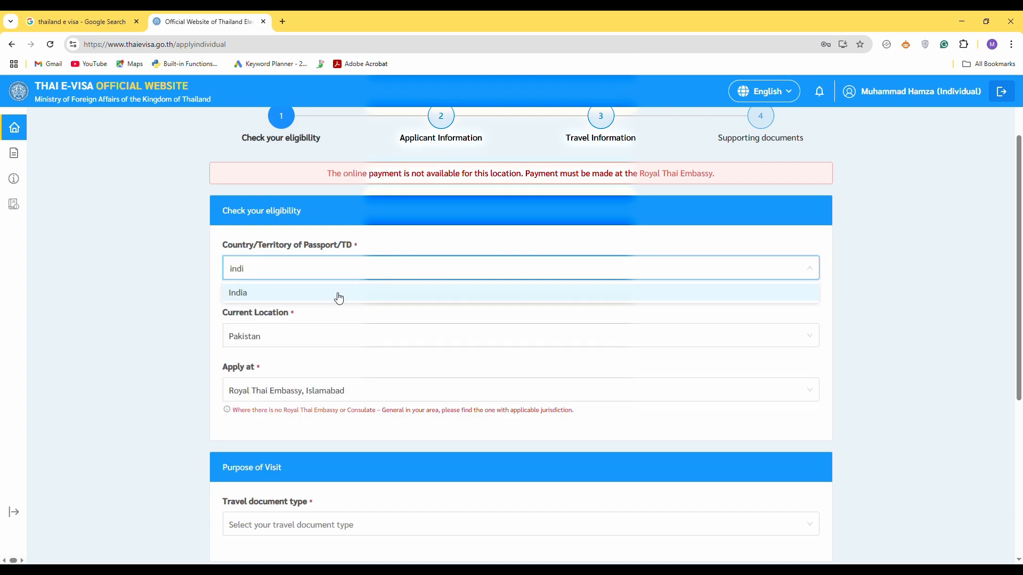
pyautogui.click(339, 296)
# Set the current location to India, acknowledging the office reminder, and choose Royal Thai Consulate-General, Mumbai as the place to apply at.
pyautogui.click(308, 306)
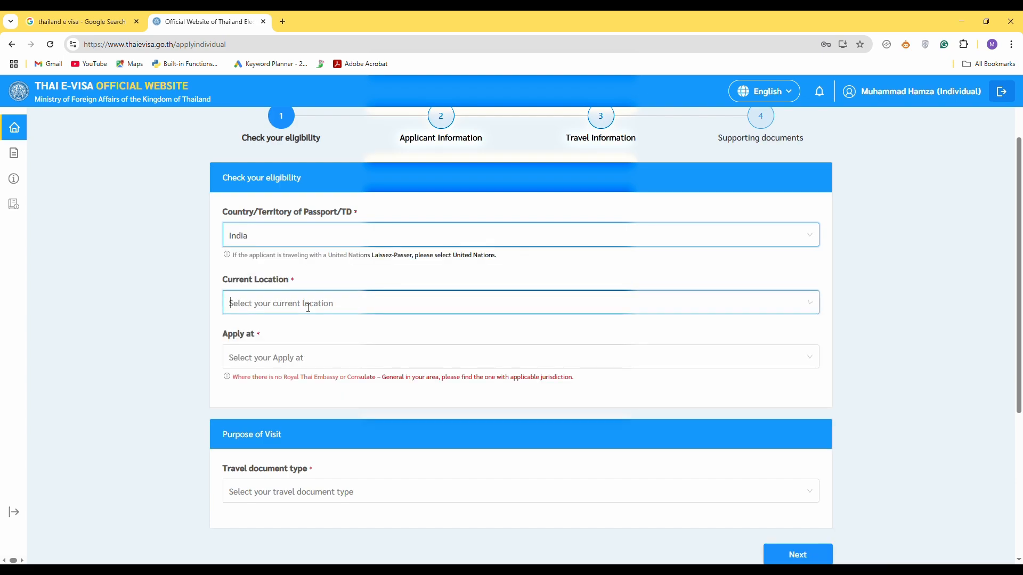
pyautogui.write('indi')
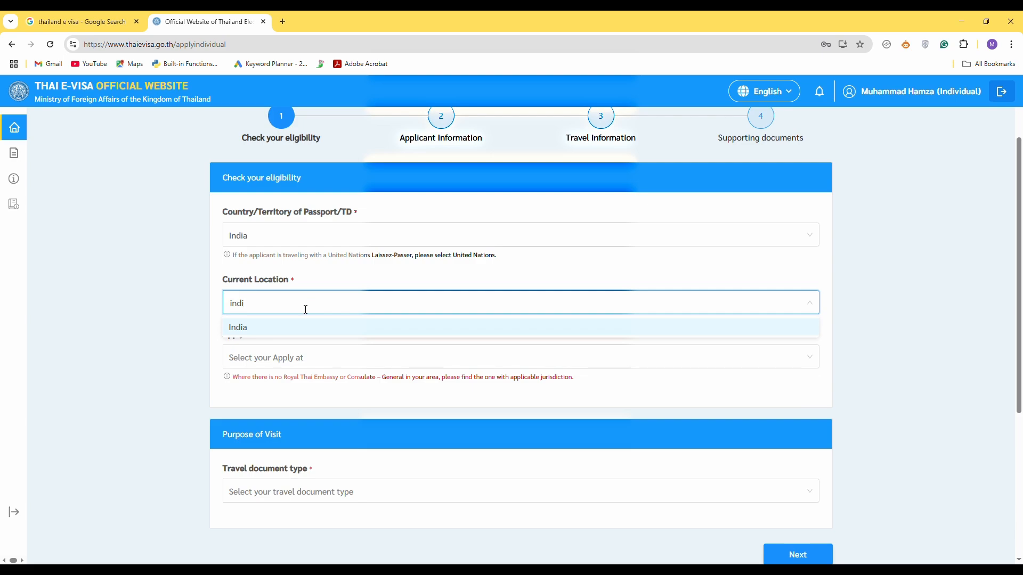
pyautogui.click(263, 329)
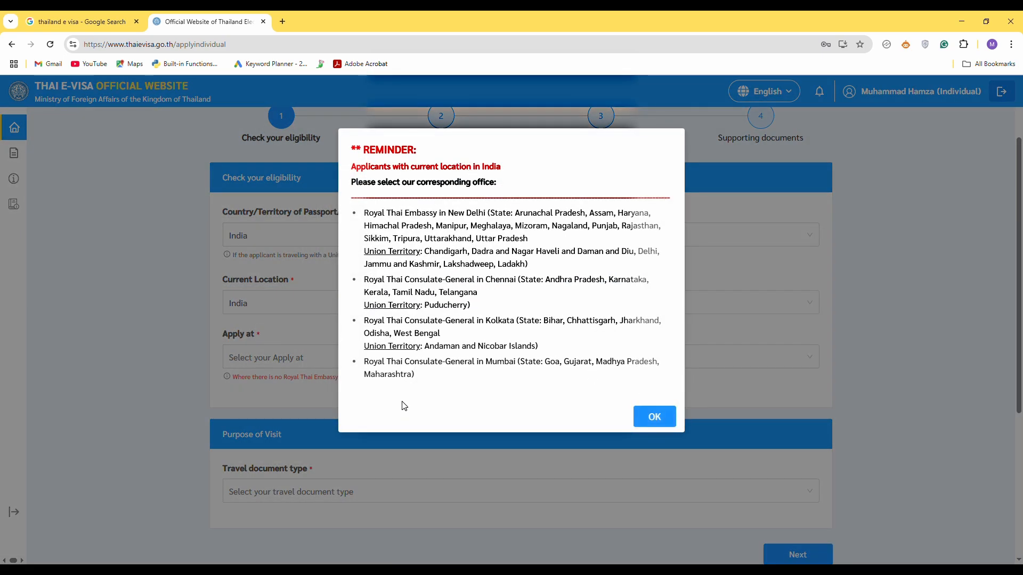
pyautogui.click(655, 417)
pyautogui.click(434, 359)
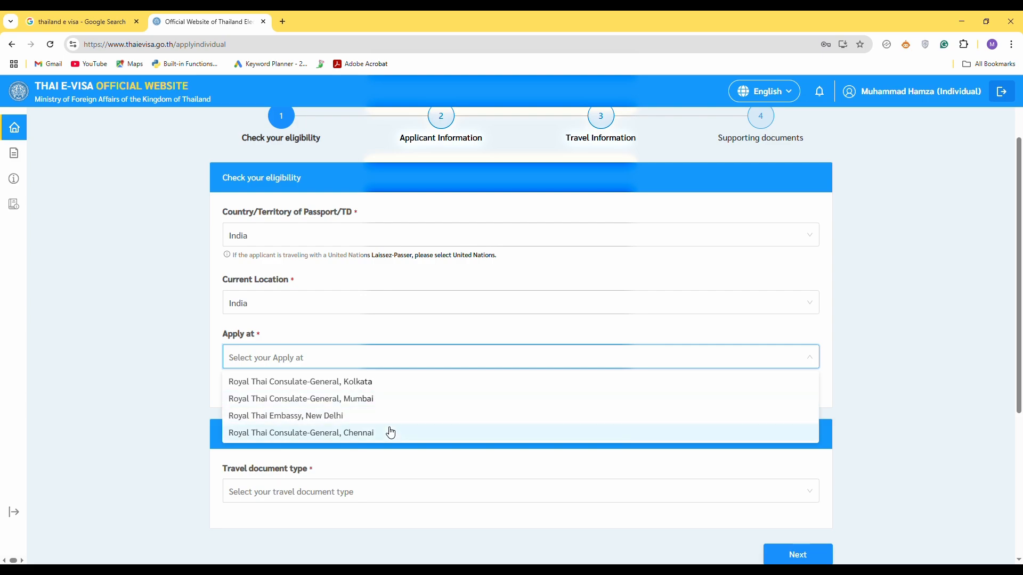
pyautogui.click(374, 399)
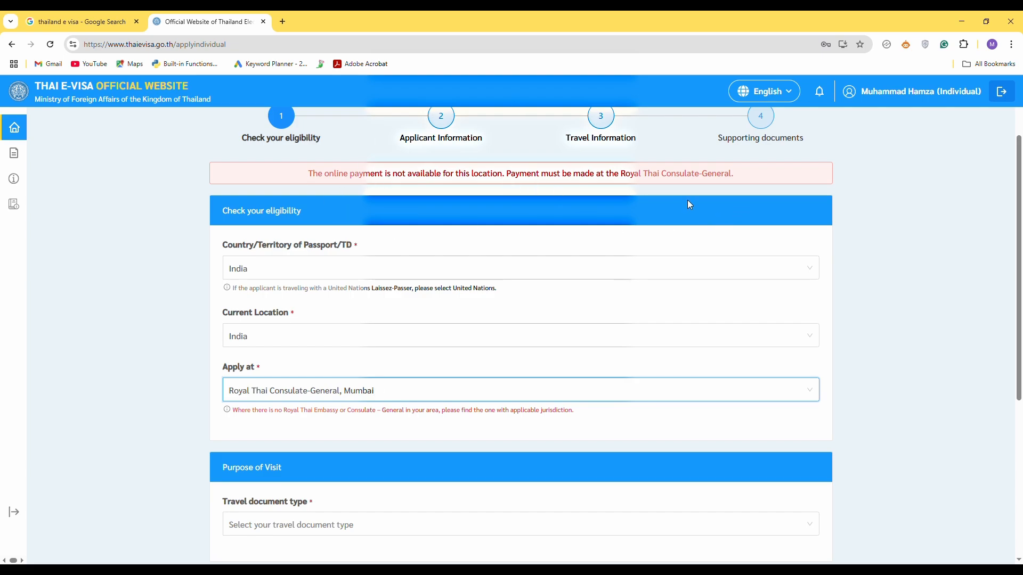
# Set the travel document type to Ordinary Passport / Travel Document and the visa type to Tourist Visa.
pyautogui.scroll(-3, 690, 204)
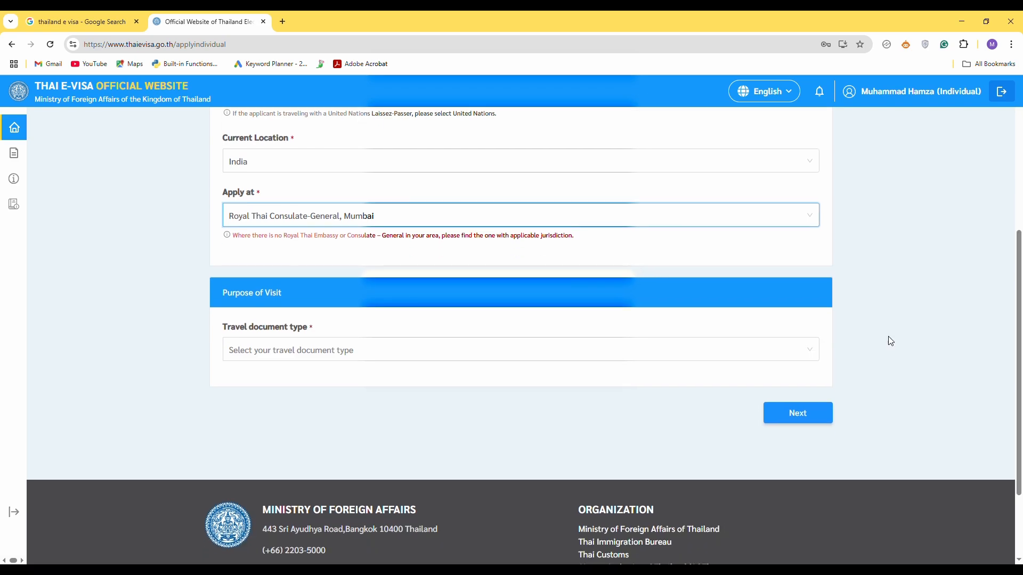
pyautogui.click(488, 360)
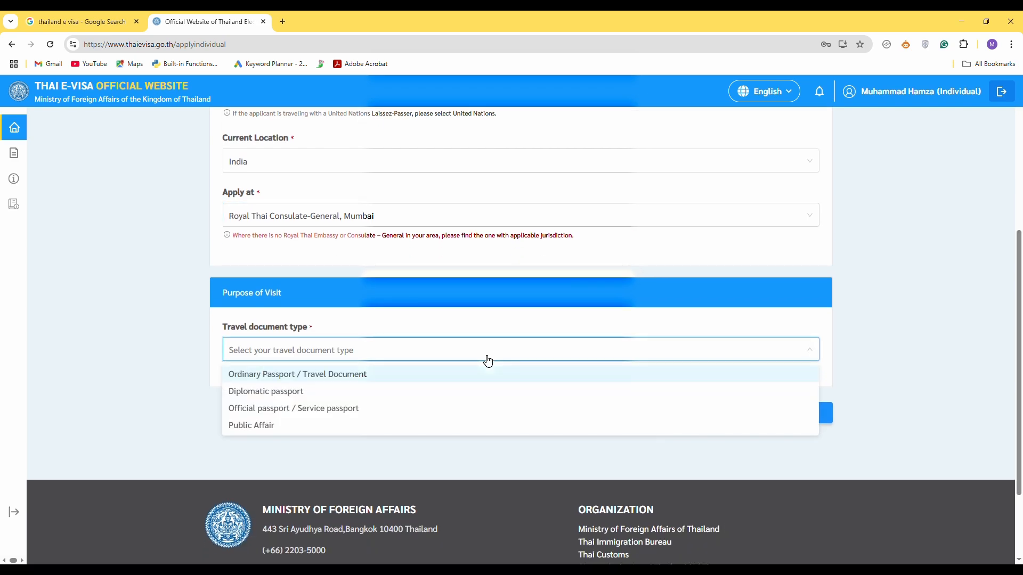
pyautogui.click(351, 376)
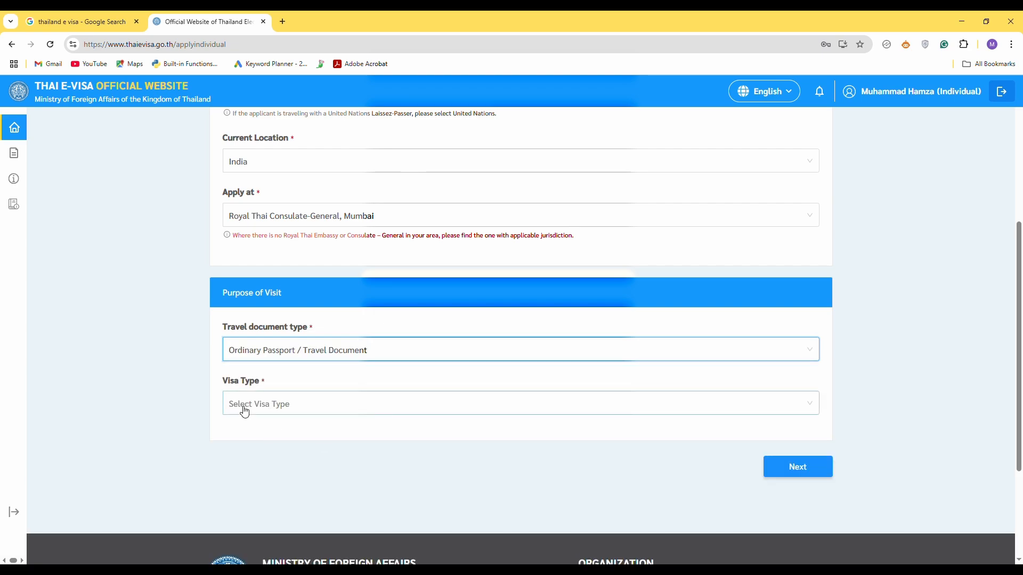
pyautogui.click(305, 408)
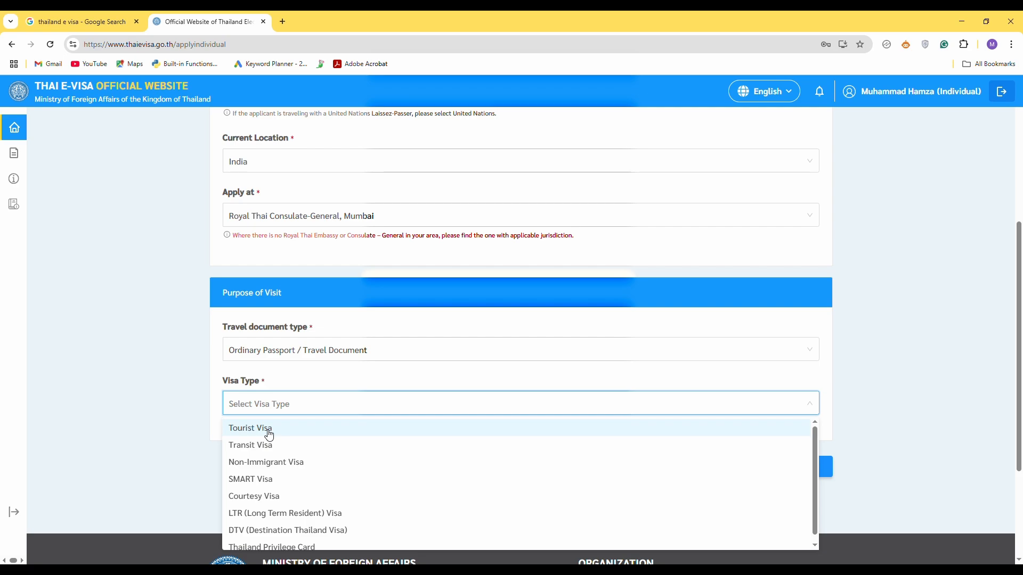
pyautogui.click(269, 436)
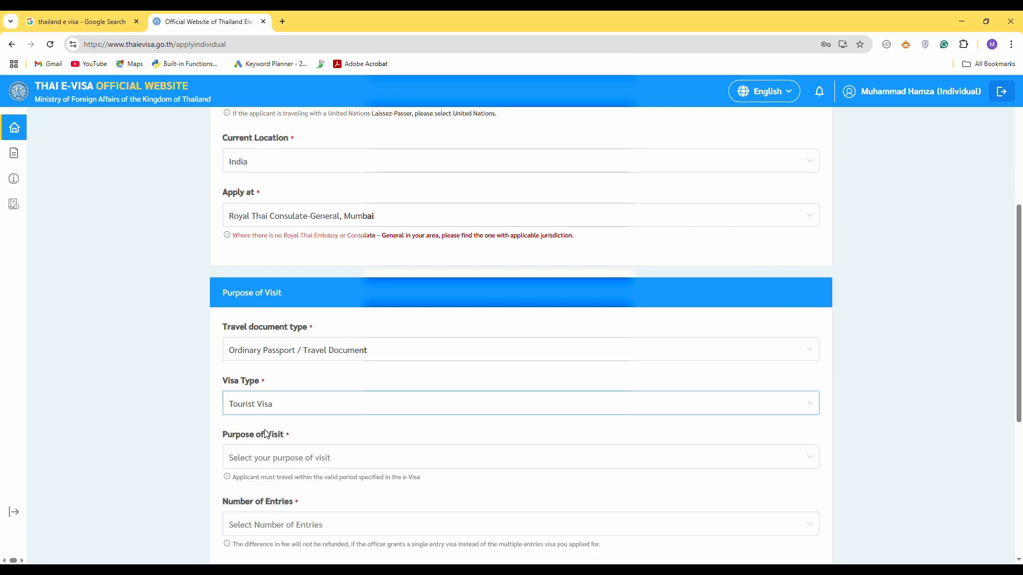
# Set the purpose of visit to Tourism / Leisure activities and pick the number of entries to proceed to the Applicant Information stage.
pyautogui.scroll(-3, 1020, 223)
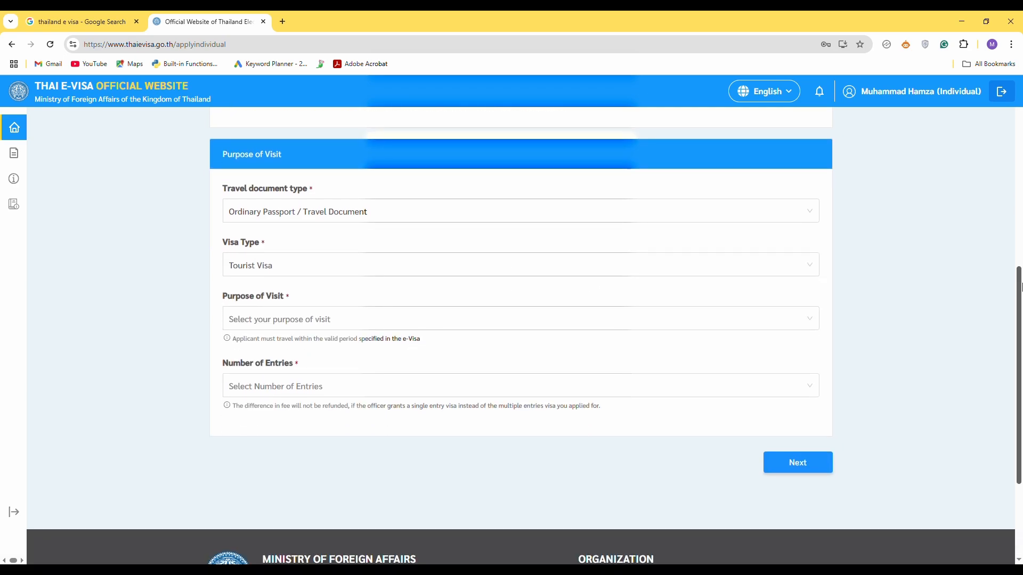
pyautogui.click(315, 320)
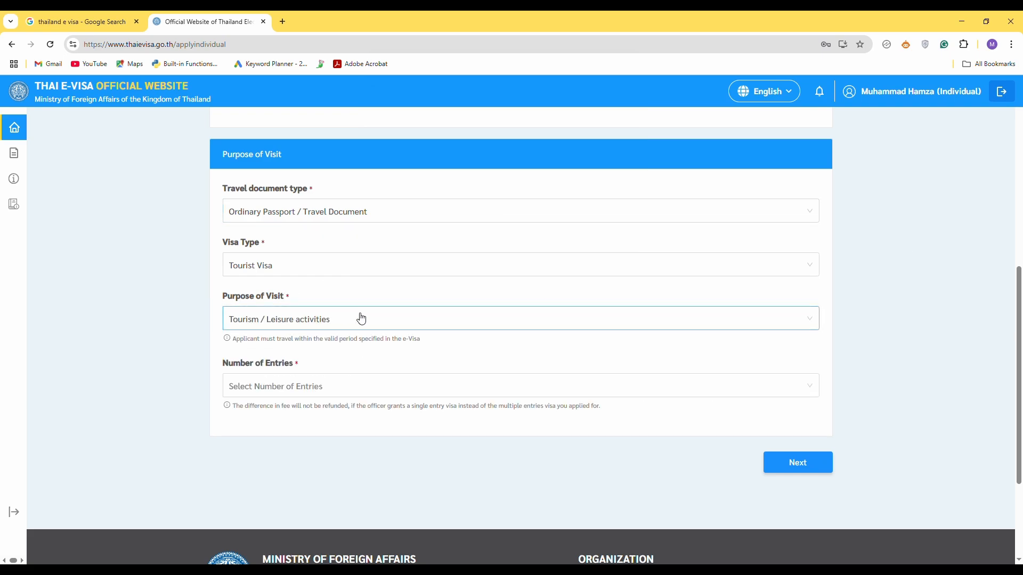
pyautogui.click(315, 387)
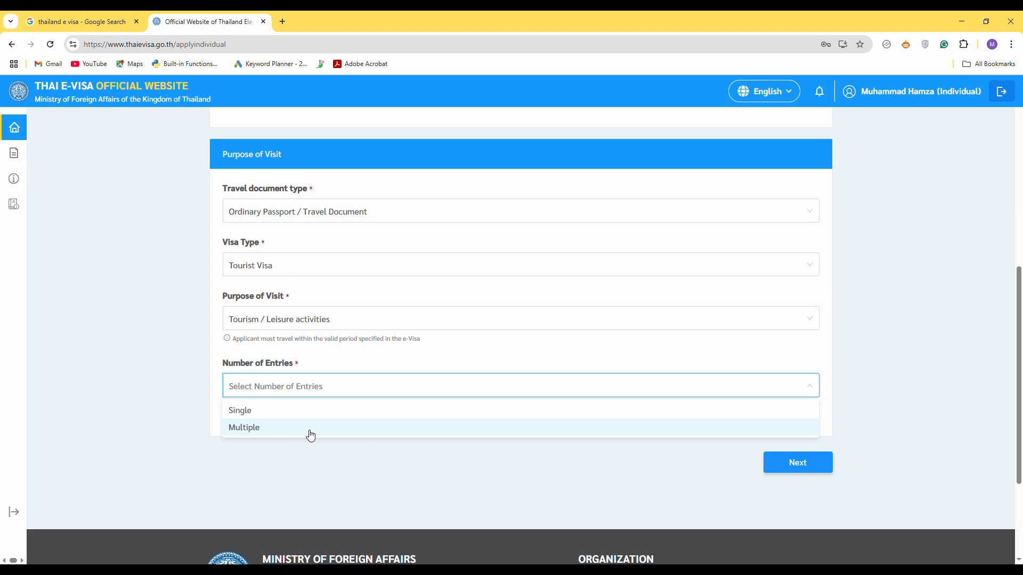
pyautogui.click(458, 452)
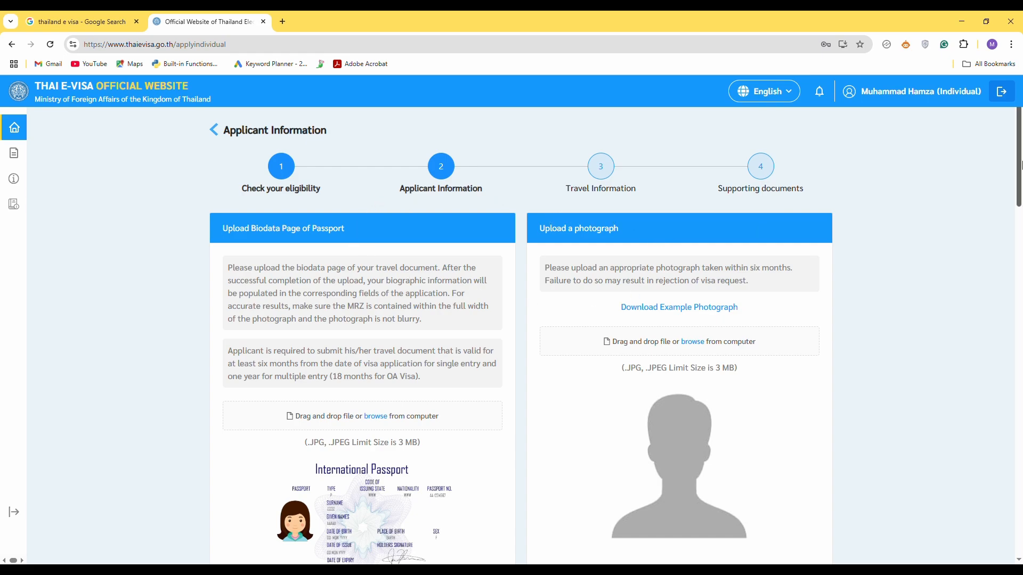
# Set the applicant's title to Mr in the personal details below the passport and photograph uploads.
pyautogui.moveTo(1020, 165)
pyautogui.mouseDown()
pyautogui.moveTo(1020, 197)
pyautogui.moveTo(1020, 179)
pyautogui.mouseUp()
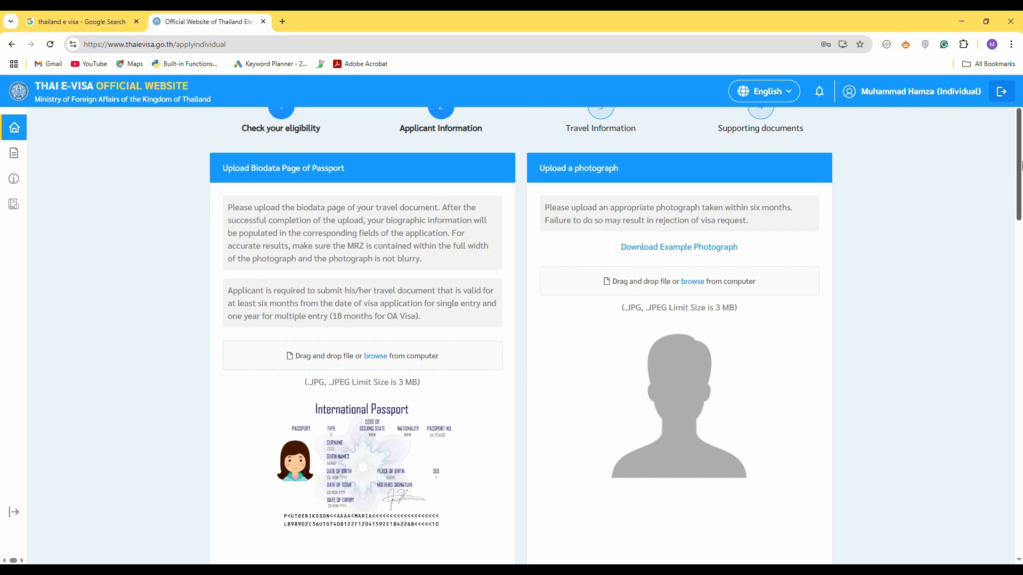
pyautogui.moveTo(1020, 166); pyautogui.dragTo(1020, 285)
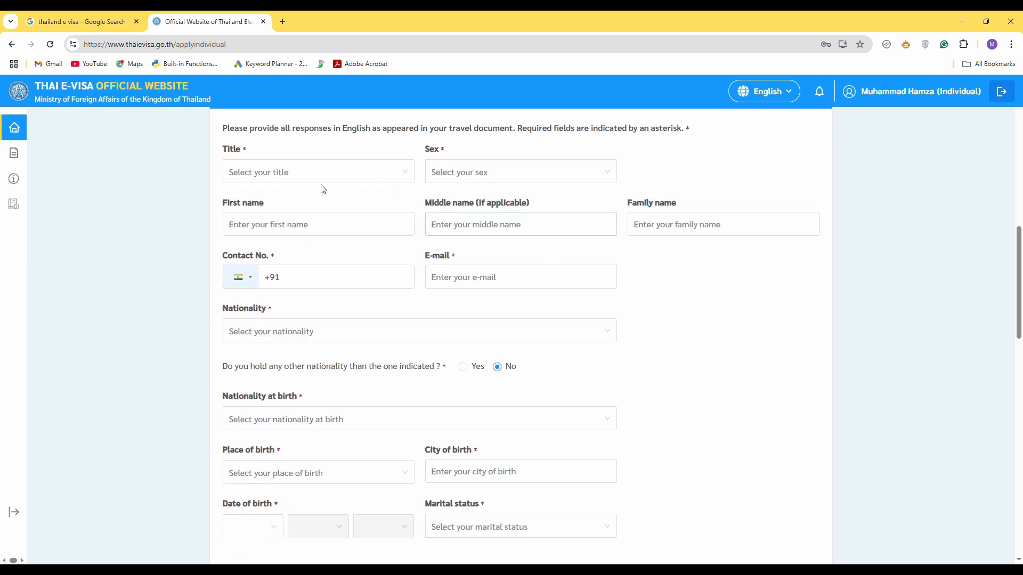
pyautogui.click(366, 176)
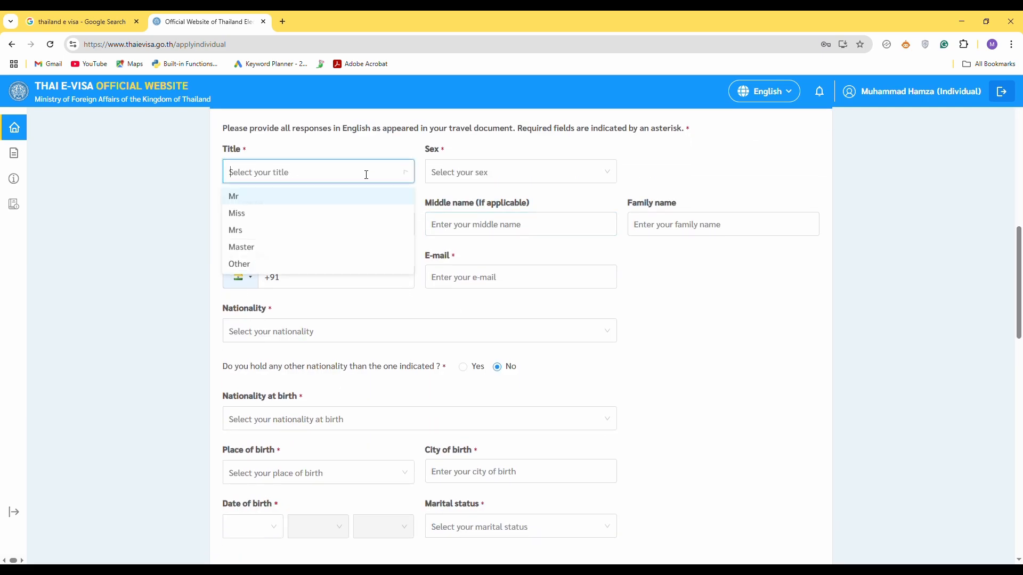
pyautogui.click(305, 208)
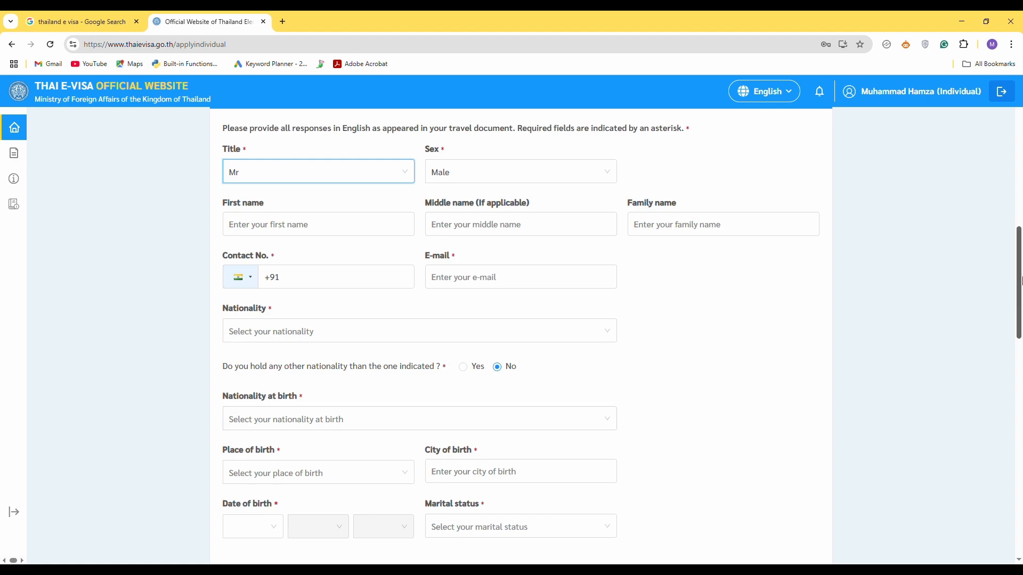
# Open the marital status choices and set the type of travel document to PASSPORT.
pyautogui.moveTo(1019, 287); pyautogui.dragTo(1021, 322)
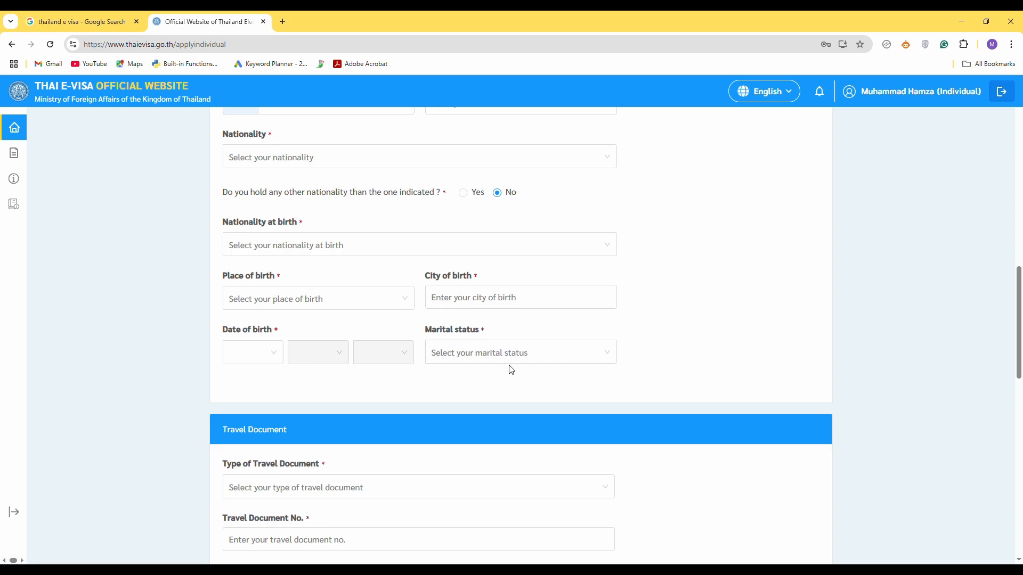
pyautogui.click(530, 356)
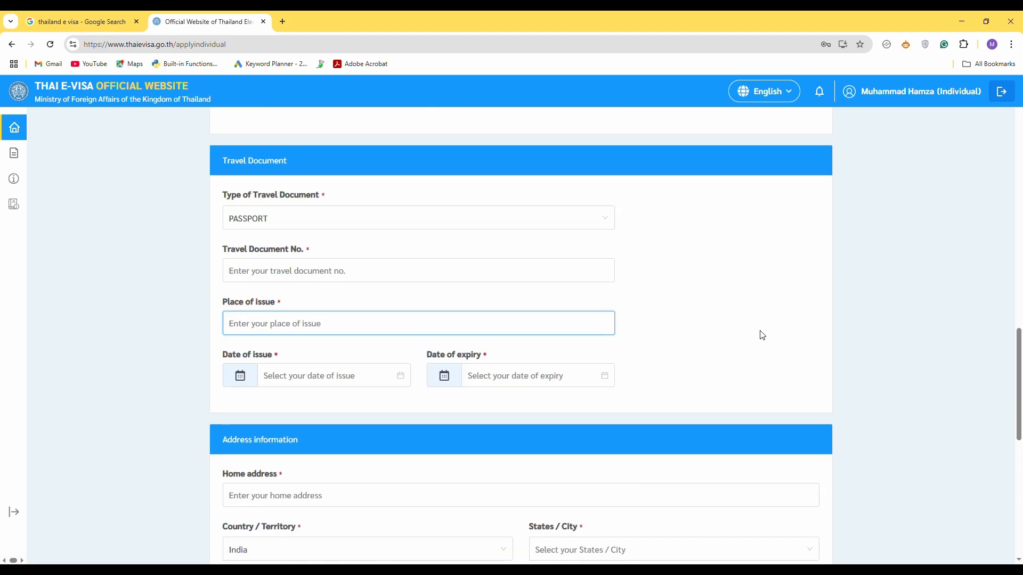
pyautogui.click(763, 336)
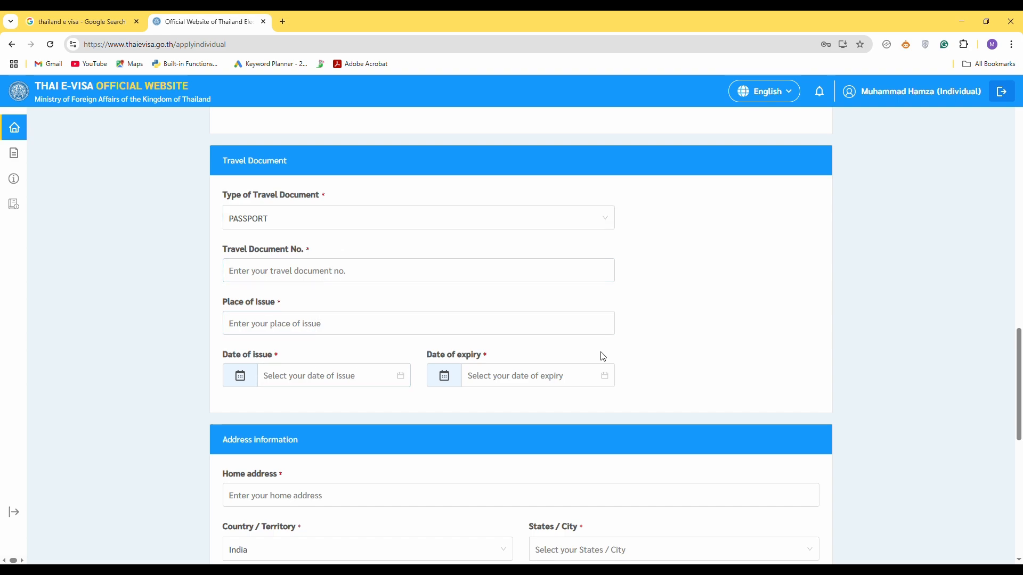
# Review the home address, country, state, city and permanent address fields in the Address information section.
pyautogui.moveTo(1019, 386); pyautogui.dragTo(1020, 446)
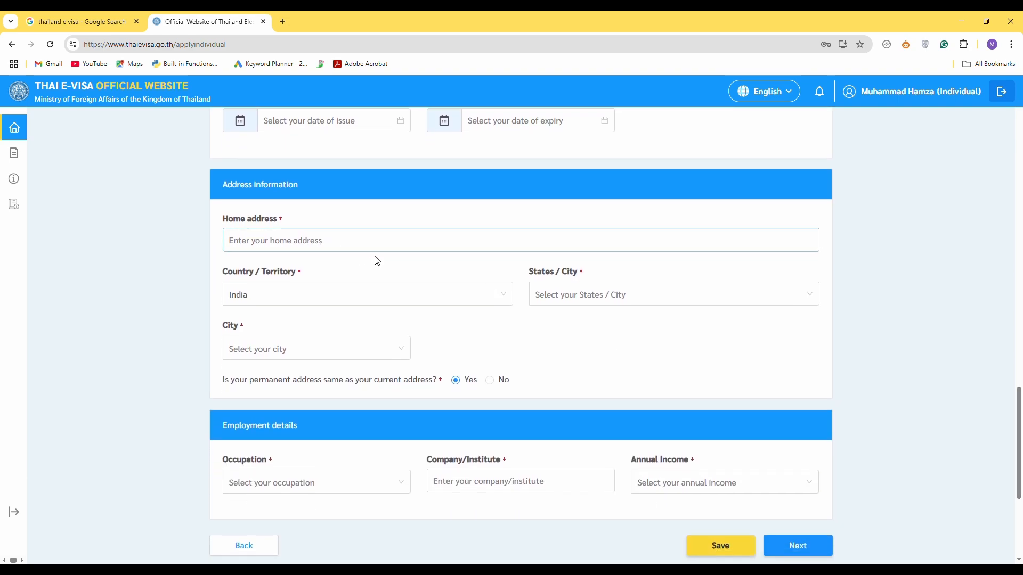
pyautogui.click(321, 245)
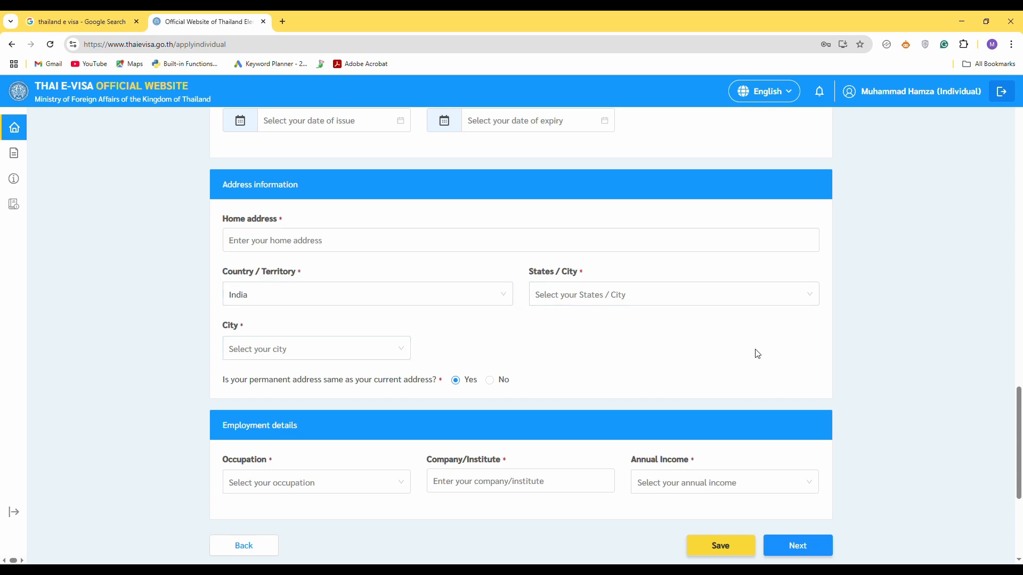
pyautogui.moveTo(1020, 411); pyautogui.dragTo(1020, 437)
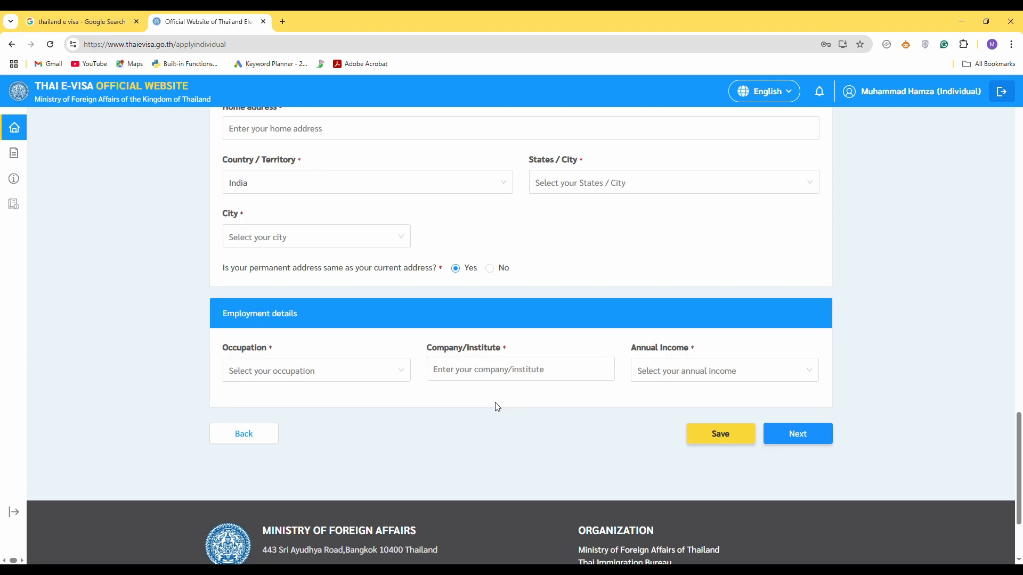
# Check the occupation and annual income choices in the Employment details, and try to proceed to the Travel Information stage.
pyautogui.click(361, 376)
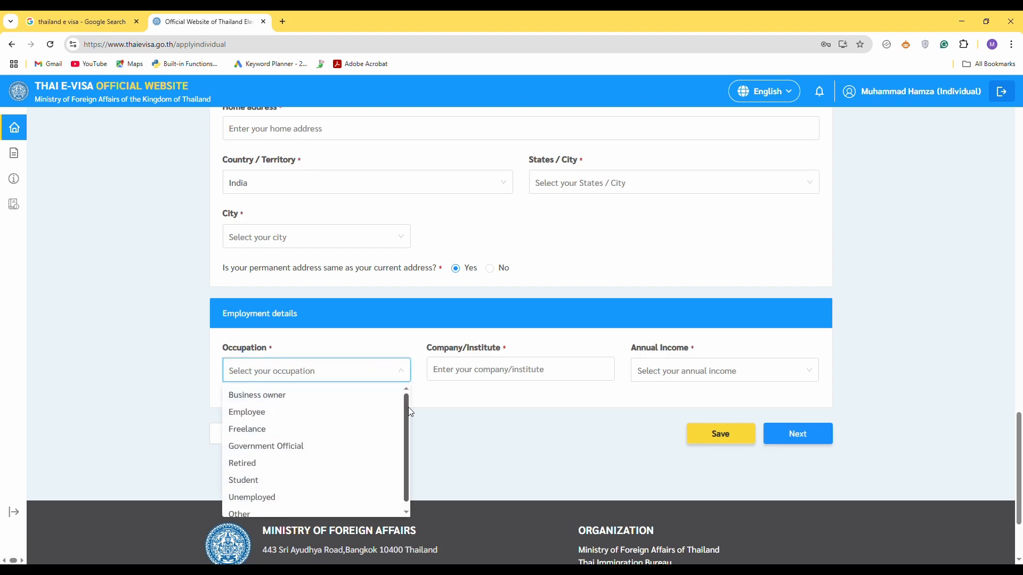
pyautogui.moveTo(408, 407); pyautogui.dragTo(413, 380)
pyautogui.click(518, 447)
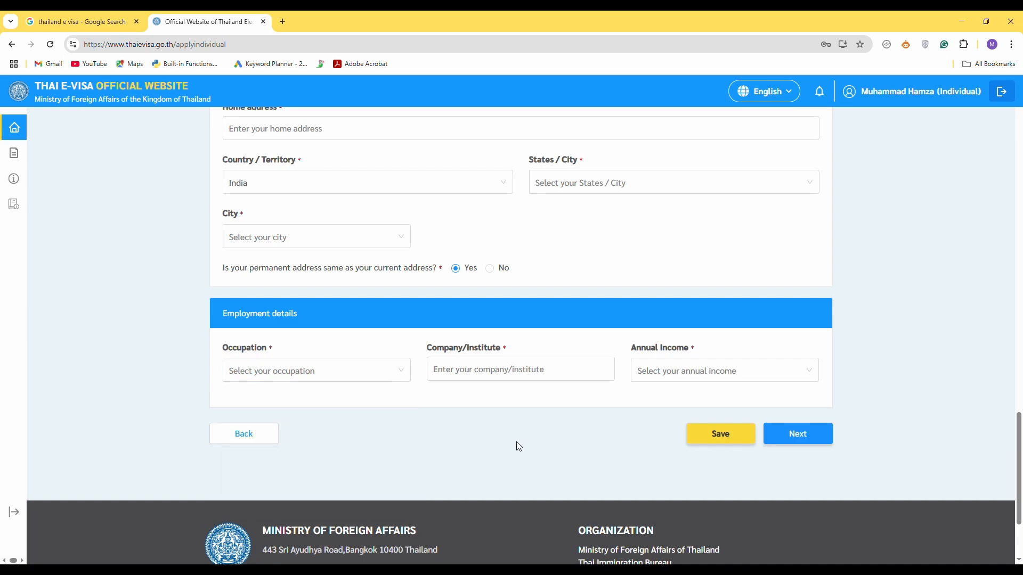
pyautogui.click(721, 367)
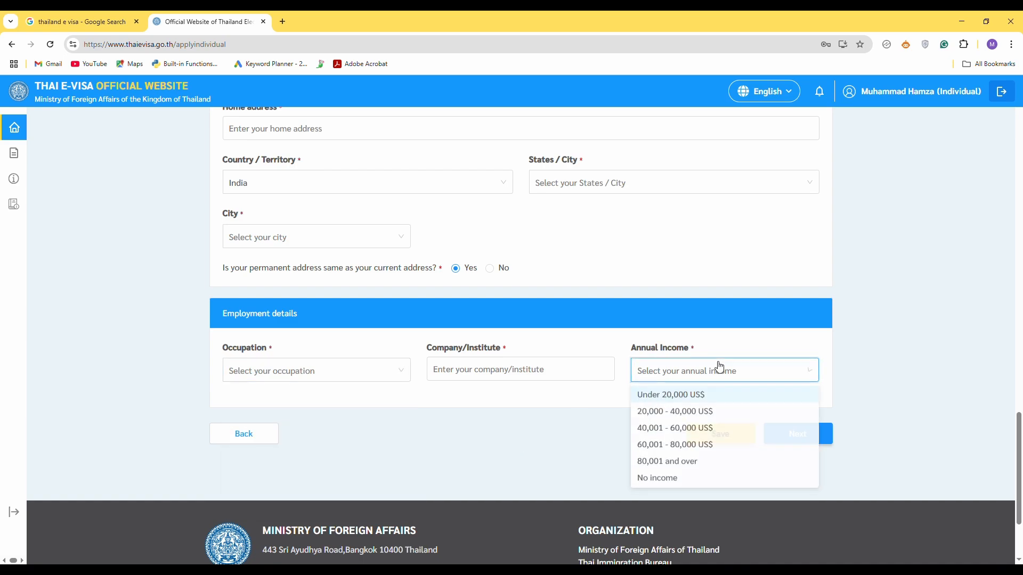
pyautogui.click(719, 366)
pyautogui.click(818, 441)
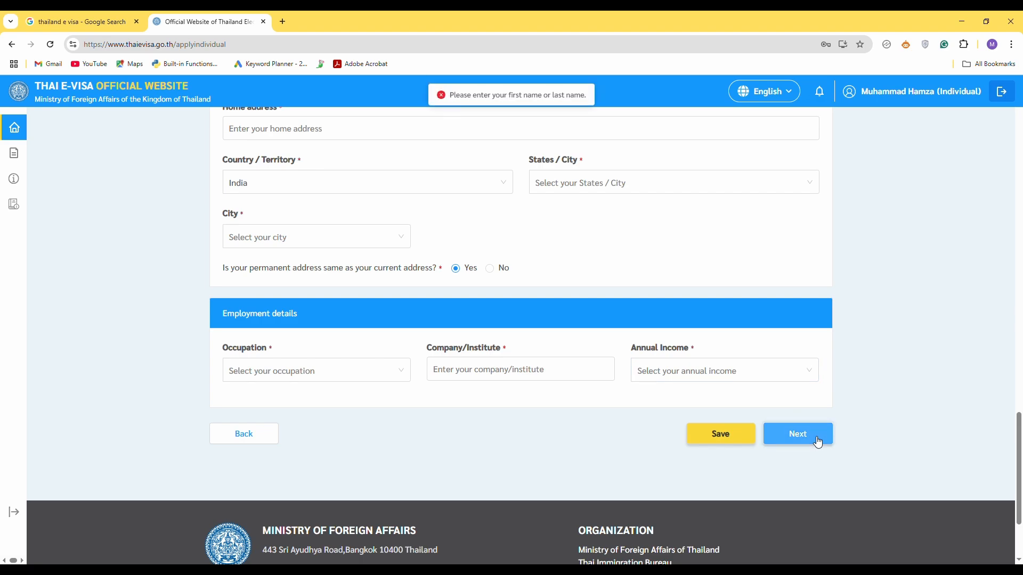
pyautogui.moveTo(1020, 425); pyautogui.dragTo(1020, 131)
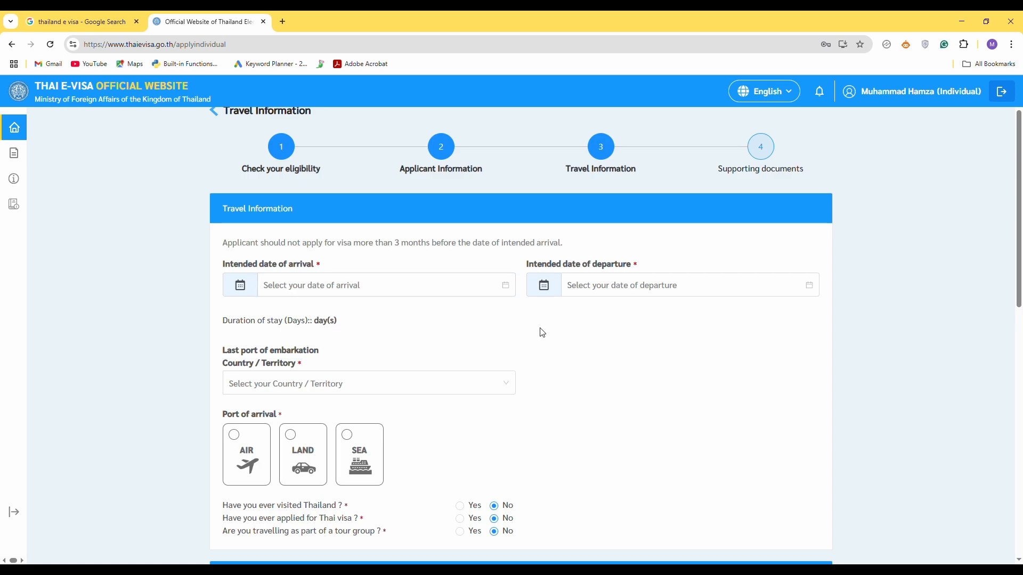
# Set the port of arrival to AIR and the last port of embarkation's country to India.
pyautogui.scroll(-1, 551, 303)
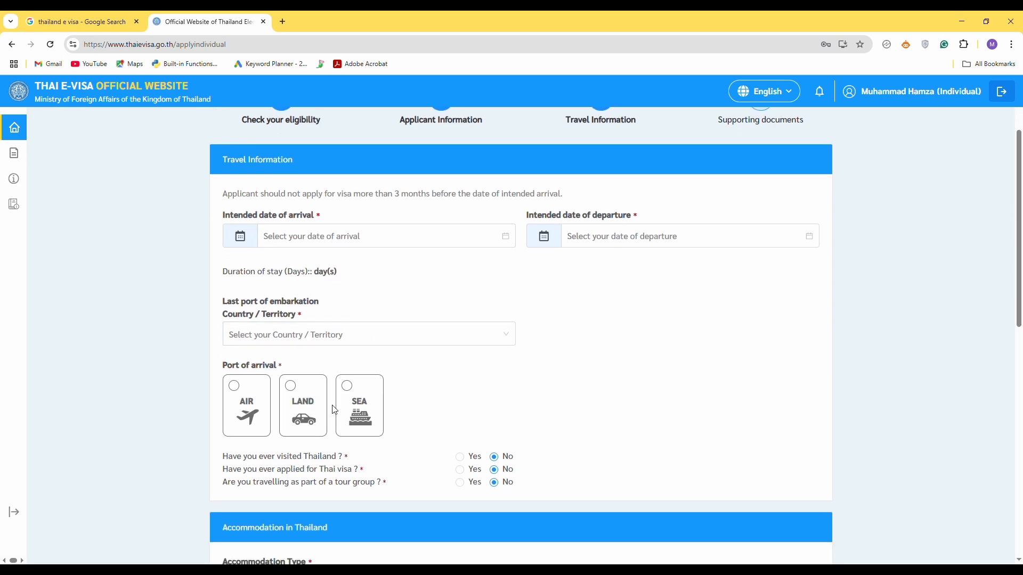
pyautogui.click(235, 391)
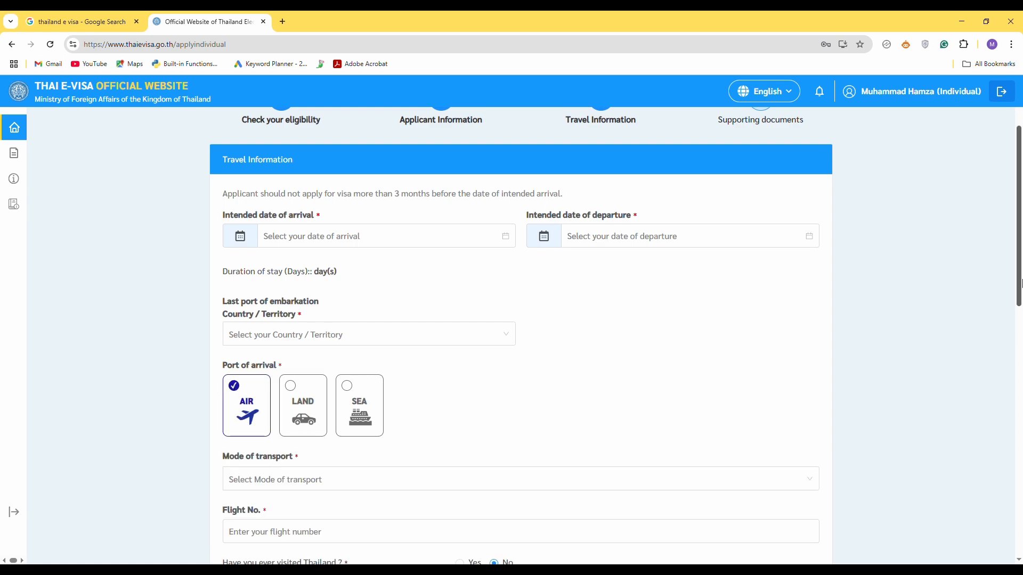
pyautogui.scroll(-4, 1020, 352)
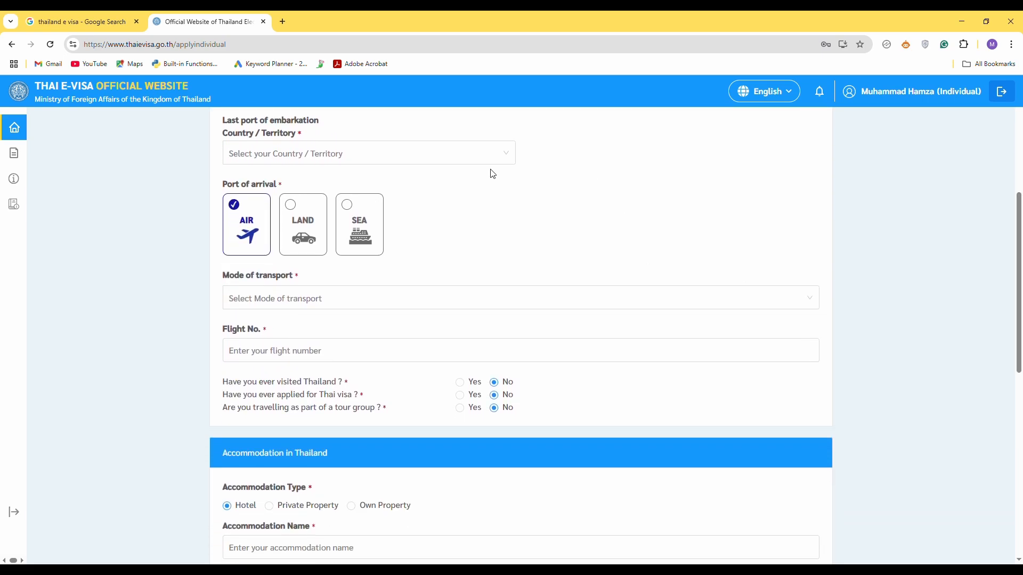
pyautogui.click(468, 158)
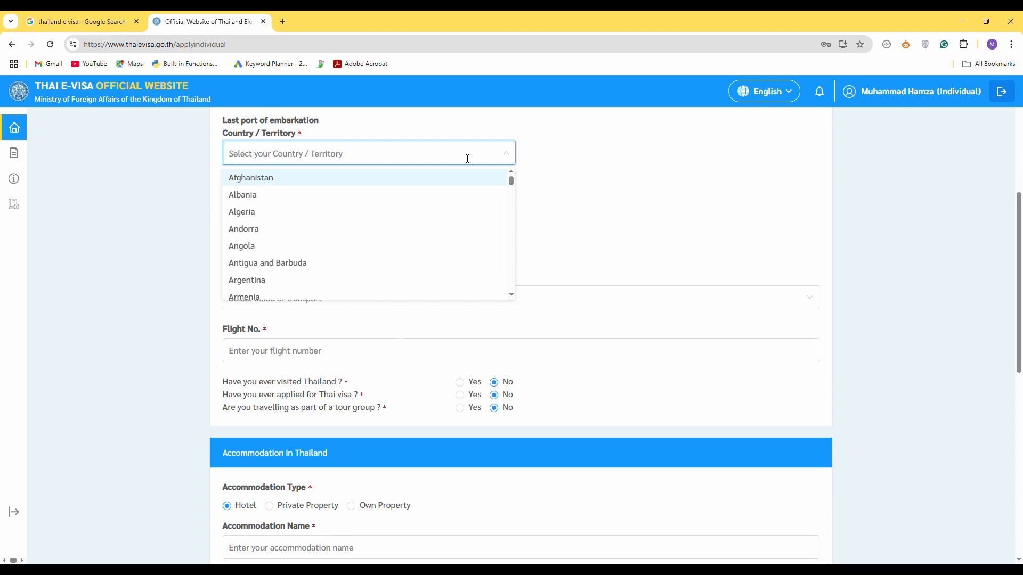
pyautogui.write('indi')
pyautogui.press('Return')
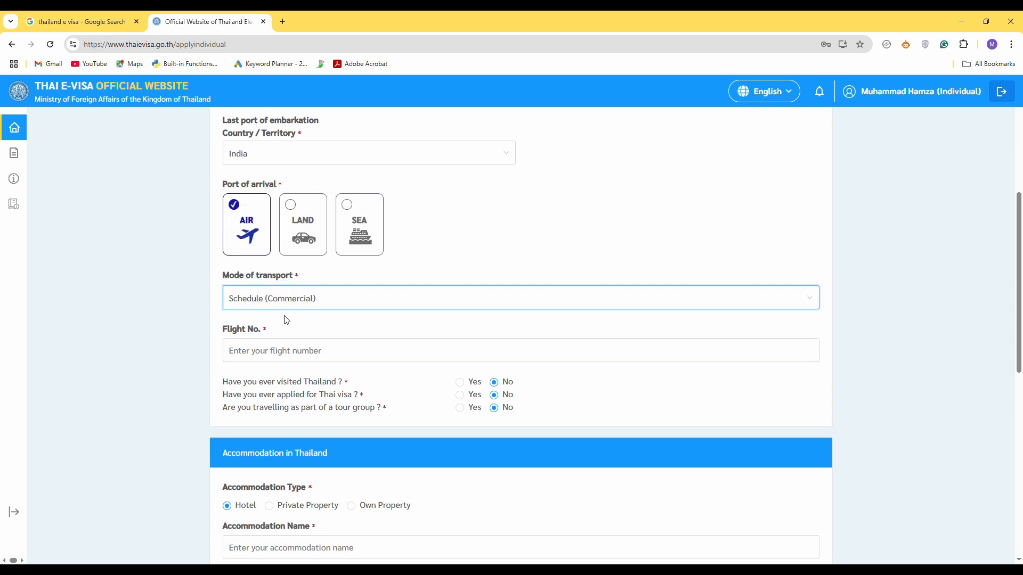
# Set the mode of transport to Schedule (Commercial) and go to the flight number field.
pyautogui.click(319, 307)
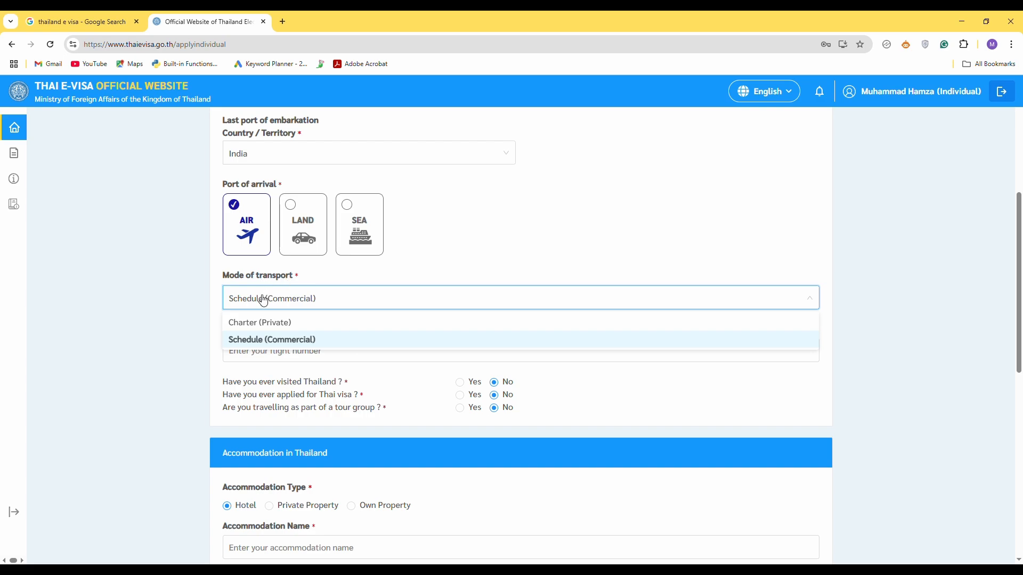
pyautogui.click(277, 341)
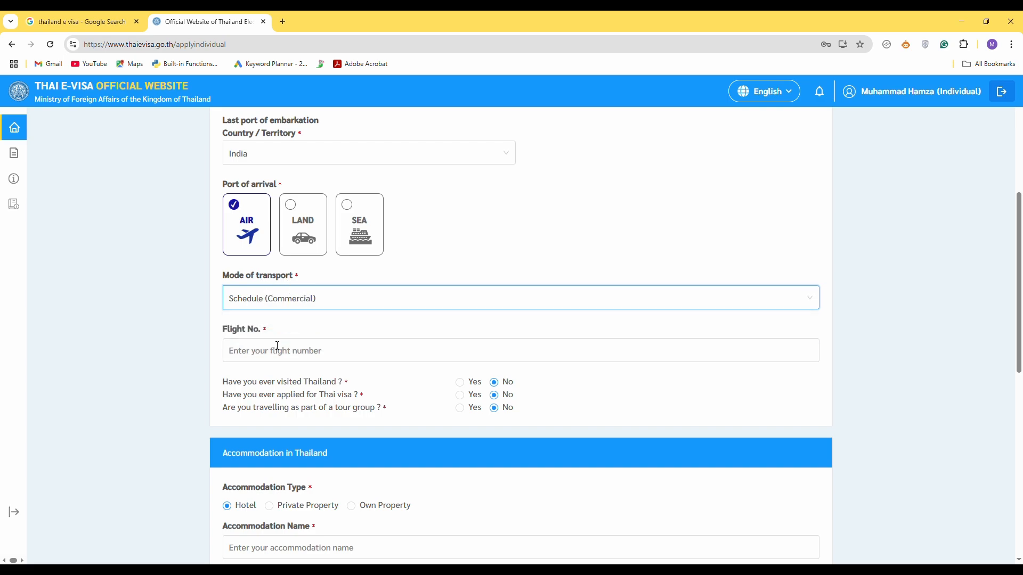
pyautogui.click(314, 353)
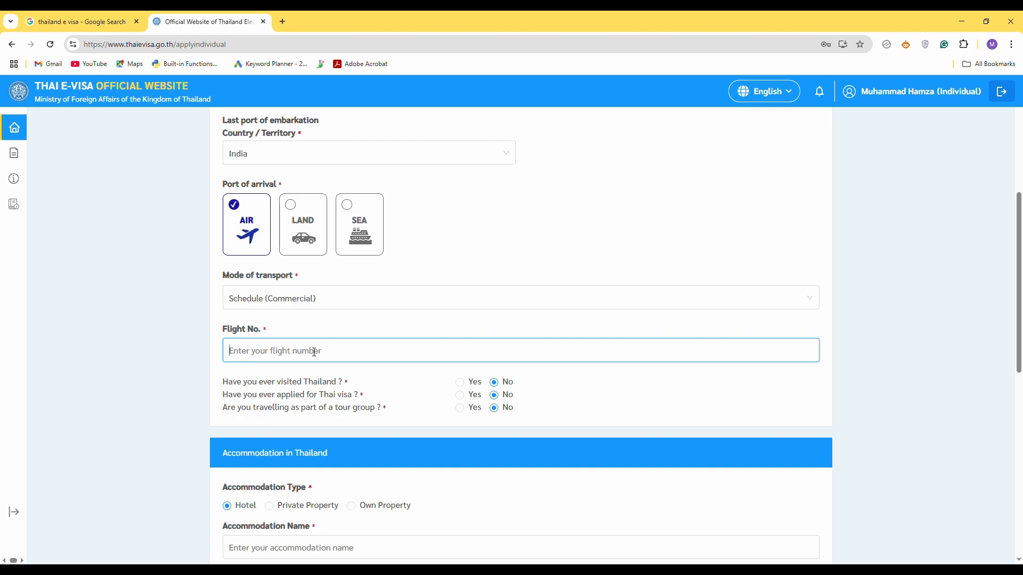
pyautogui.click(208, 350)
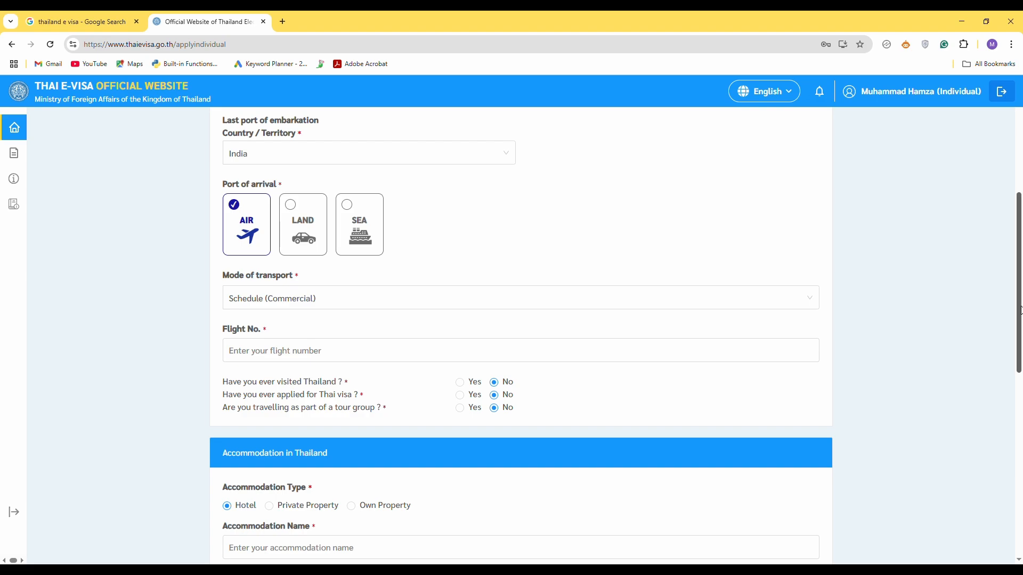
pyautogui.click(542, 360)
pyautogui.scroll(-1, 1020, 338)
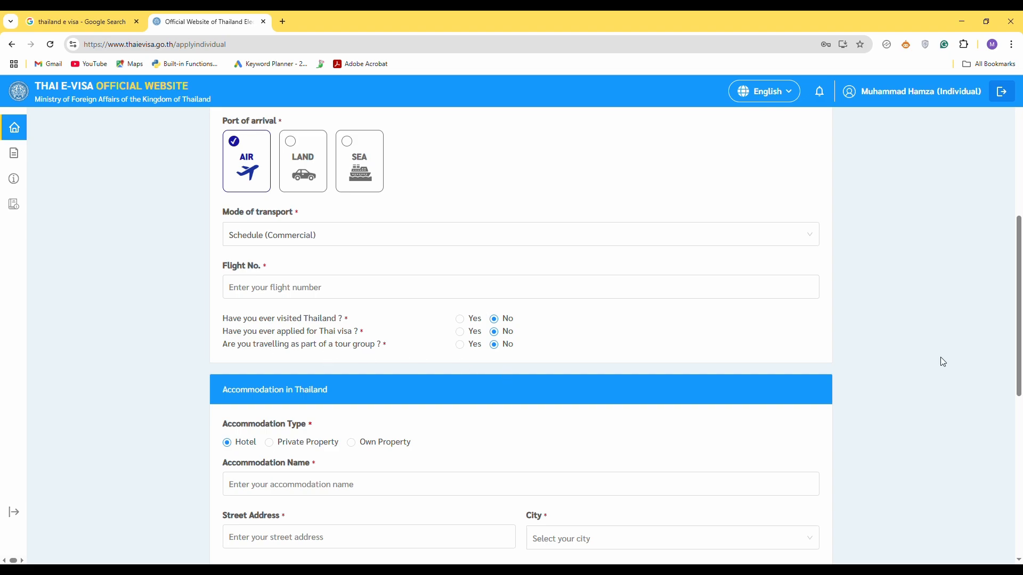
# Review the hotel accommodation fields for name, street address, city, contact number and duration of stay in Thailand.
pyautogui.moveTo(1018, 367); pyautogui.dragTo(1018, 449)
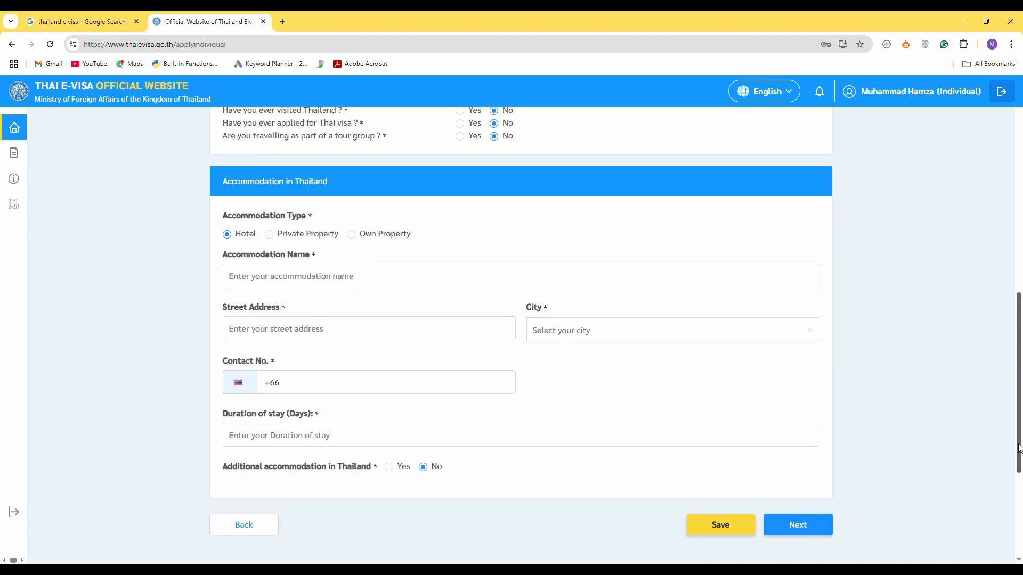
pyautogui.click(375, 283)
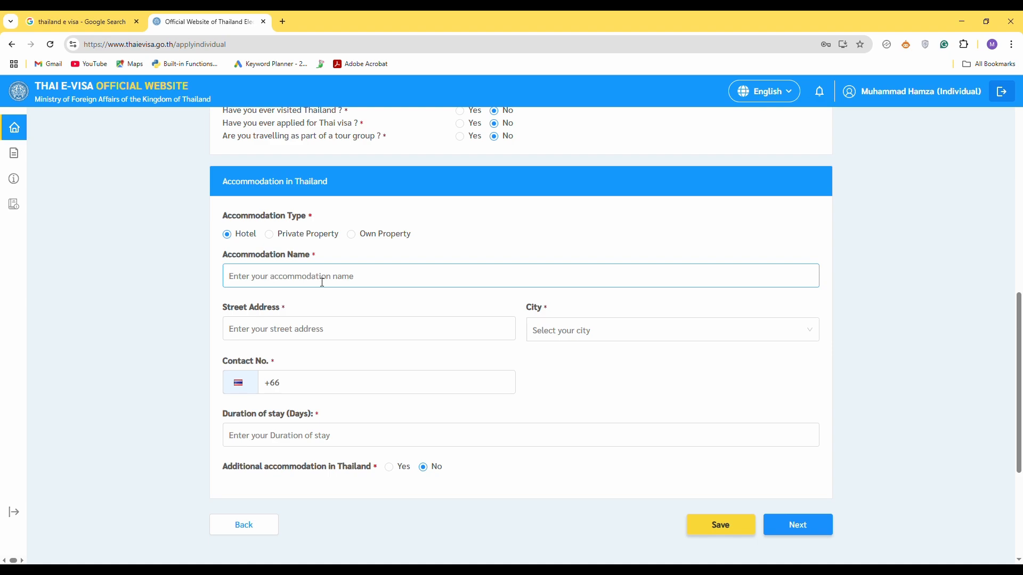
pyautogui.click(297, 334)
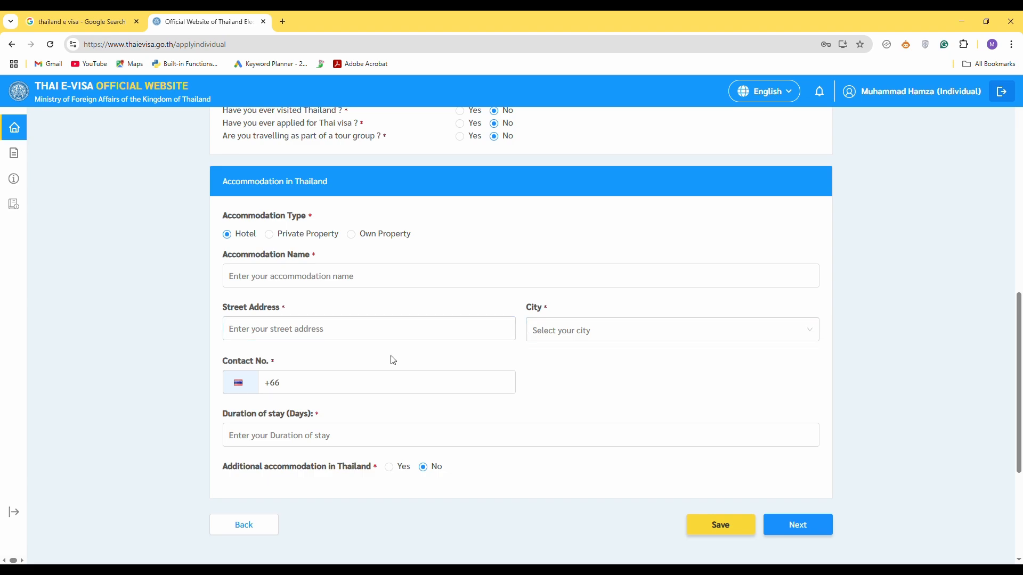
pyautogui.click(375, 432)
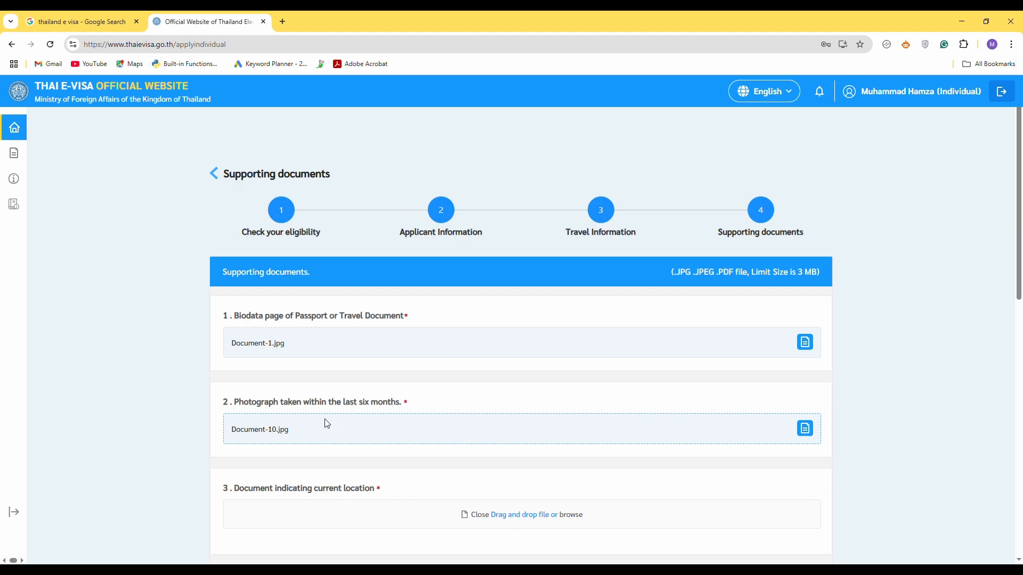
# Examine the list of required supporting documents, from the passport biodata page through the financial evidence.
pyautogui.moveTo(1022, 151); pyautogui.dragTo(1022, 246)
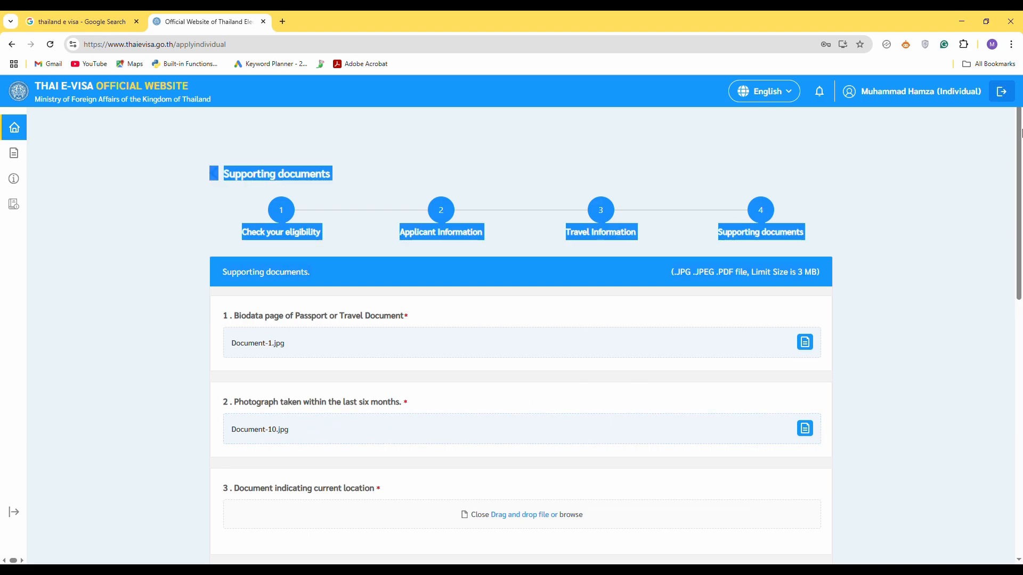
pyautogui.scroll(-4, 1021, 151)
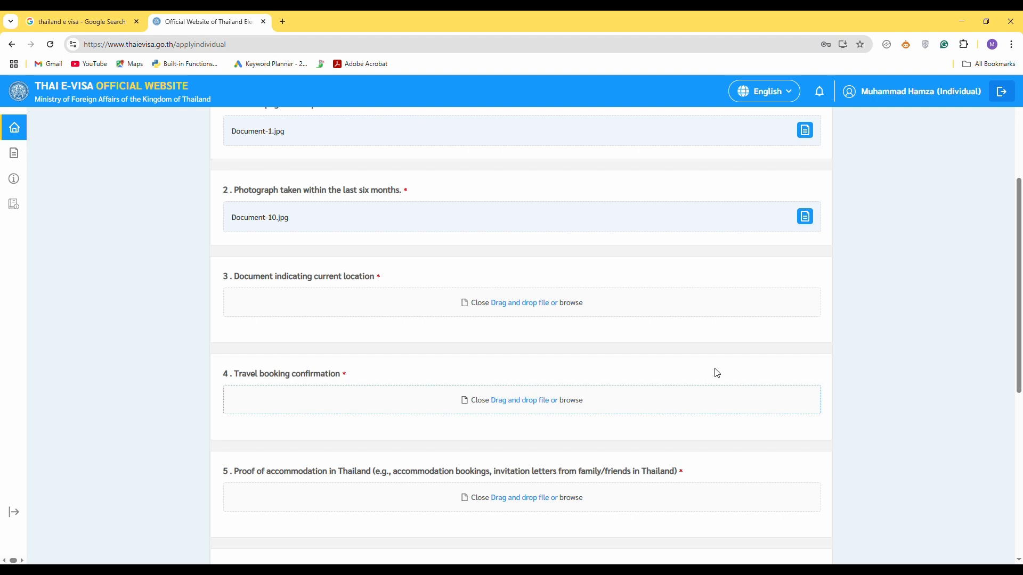
pyautogui.scroll(-3, 718, 373)
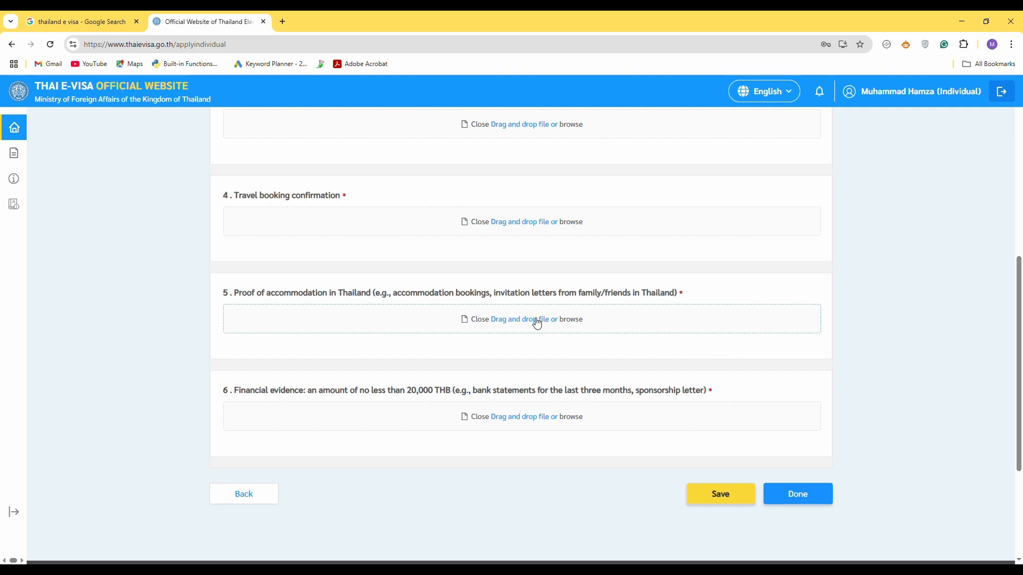
pyautogui.scroll(-1, 533, 338)
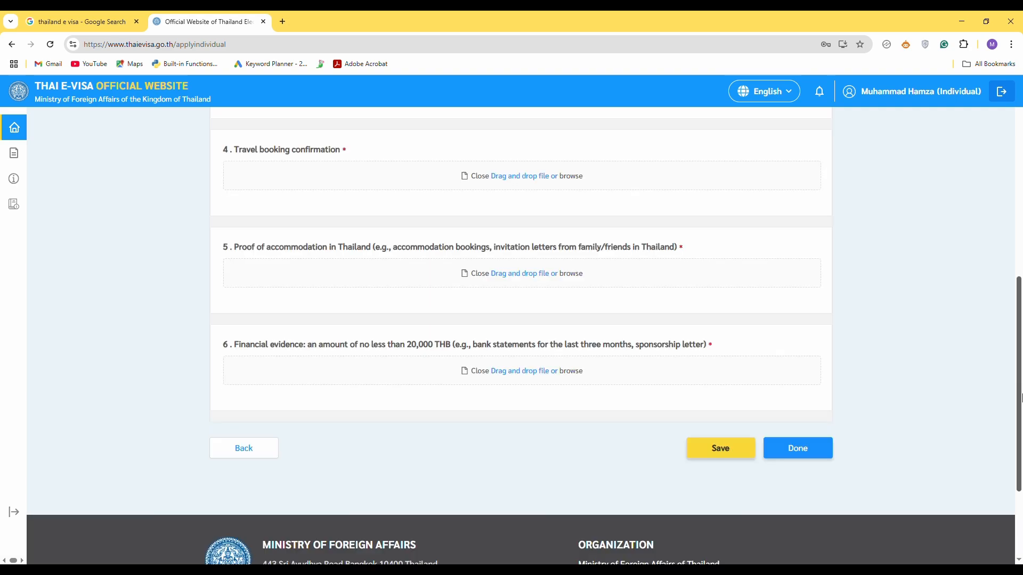